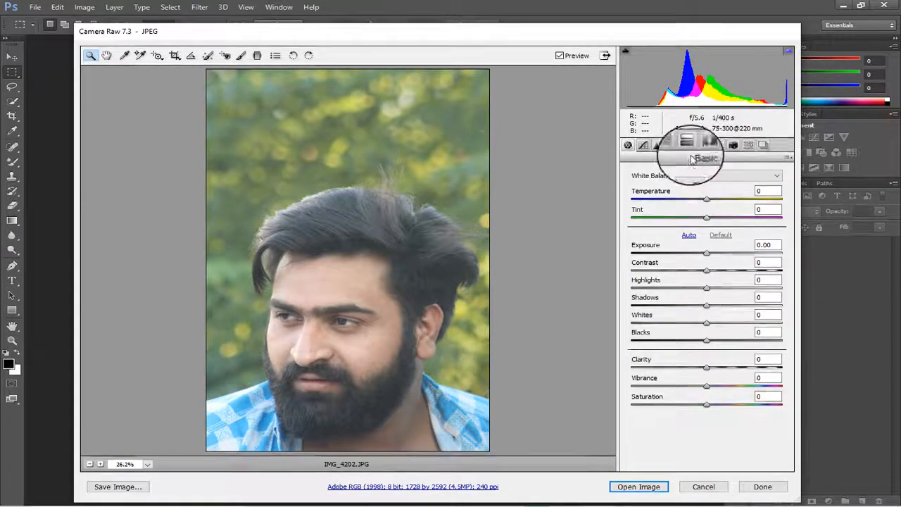
Lower the photo's Shadows to -69 and Blacks to -38, and fine-tune the Exposure in the basic adjustments
{"action": "left_click", "coordinate": [713, 146]}
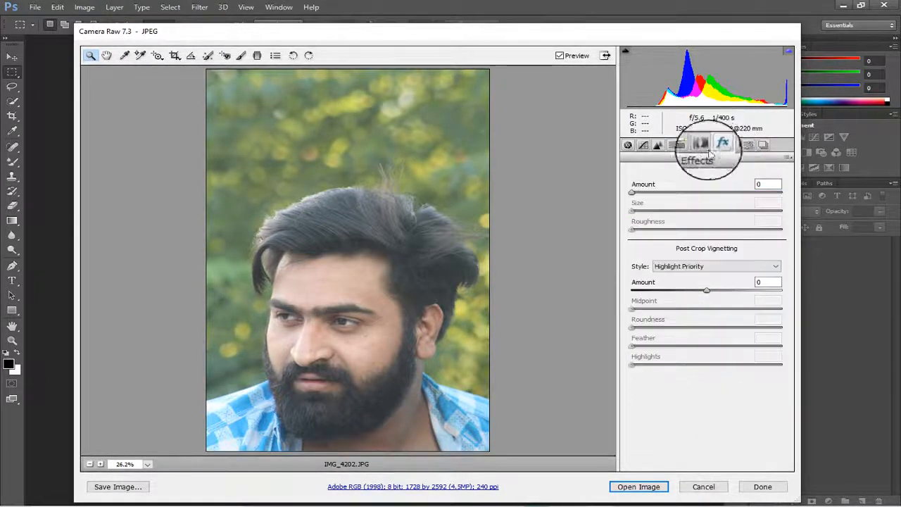
{"action": "left_click", "coordinate": [627, 145]}
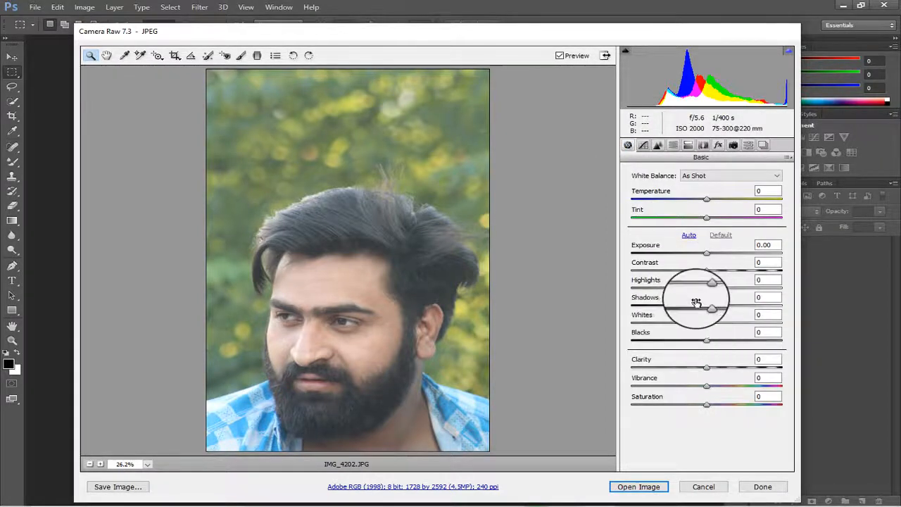
{"action": "left_click_drag", "start_coordinate": [695, 302], "coordinate": [663, 312]}
{"action": "left_click_drag", "start_coordinate": [694, 342], "coordinate": [671, 343]}
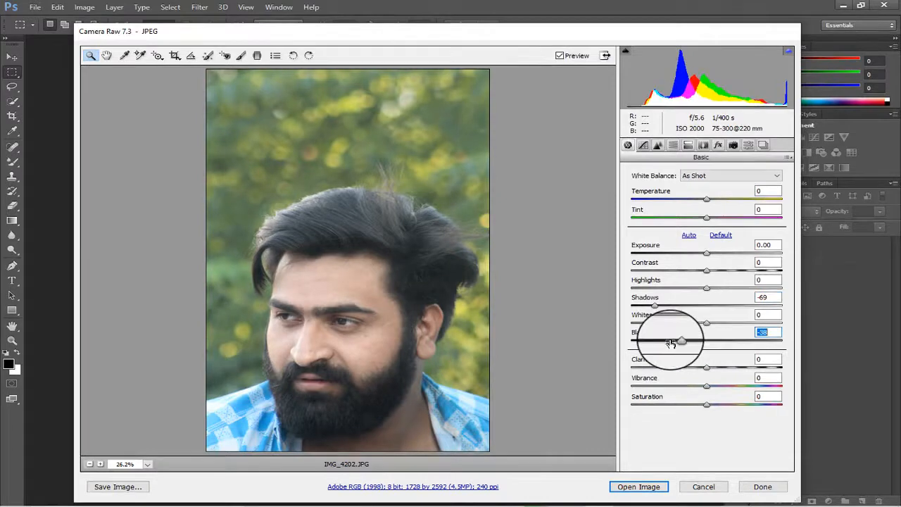
{"action": "left_click_drag", "start_coordinate": [712, 252], "coordinate": [708, 252]}
Raise the Oranges luminance to +44 and open the photo for editing with its embedded color profile
{"action": "left_click", "coordinate": [672, 144]}
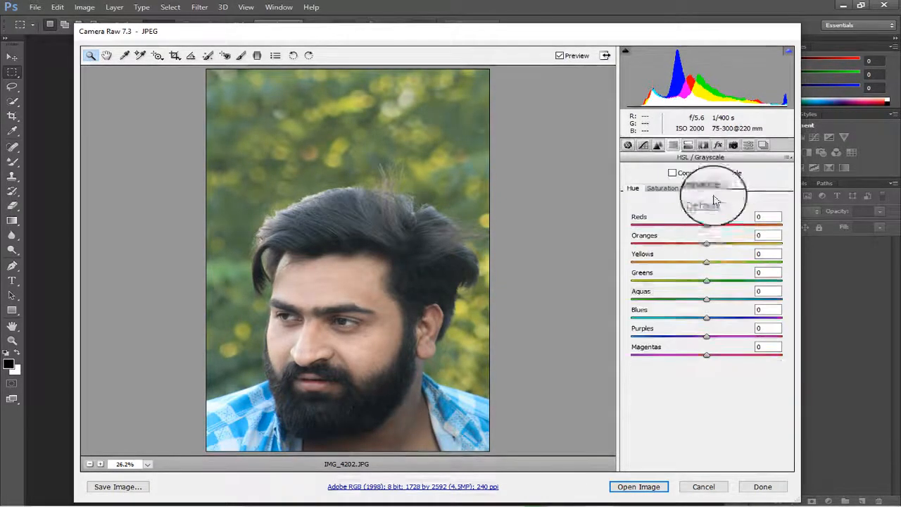
{"action": "left_click", "coordinate": [702, 188]}
{"action": "left_click_drag", "start_coordinate": [714, 243], "coordinate": [741, 253]}
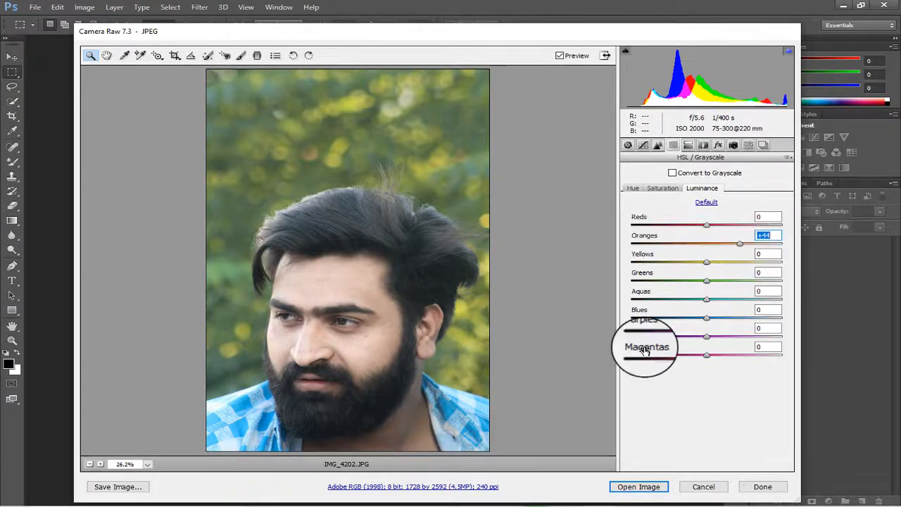
{"action": "left_click", "coordinate": [644, 486]}
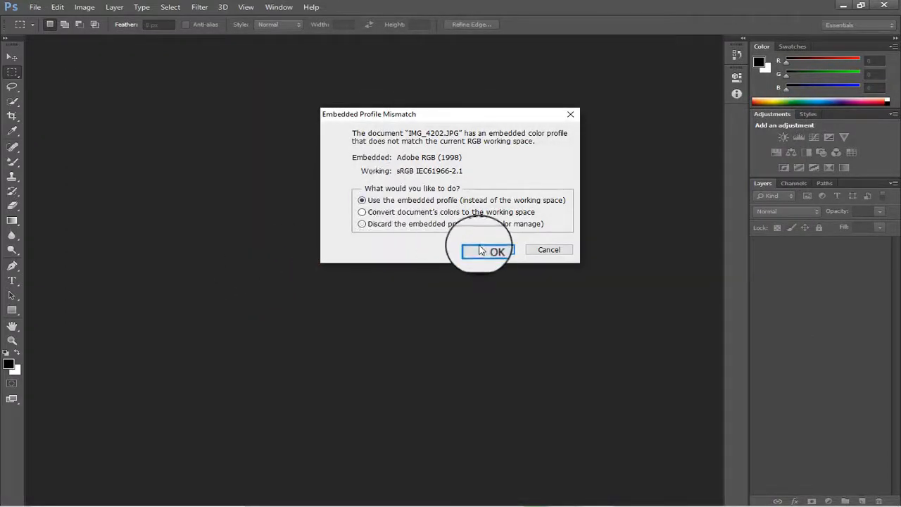
{"action": "left_click", "coordinate": [483, 252]}
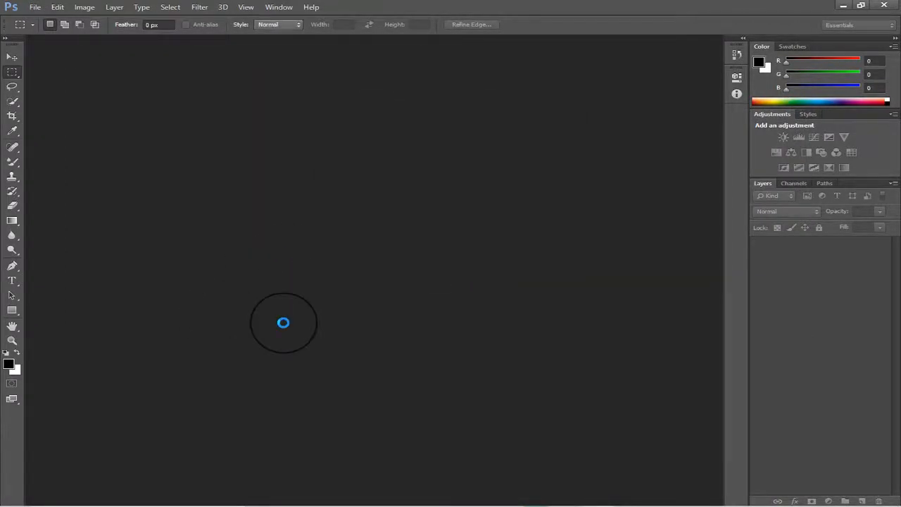
Duplicate the Background layer to retouch the face on a copy
{"action": "left_click", "coordinate": [12, 340]}
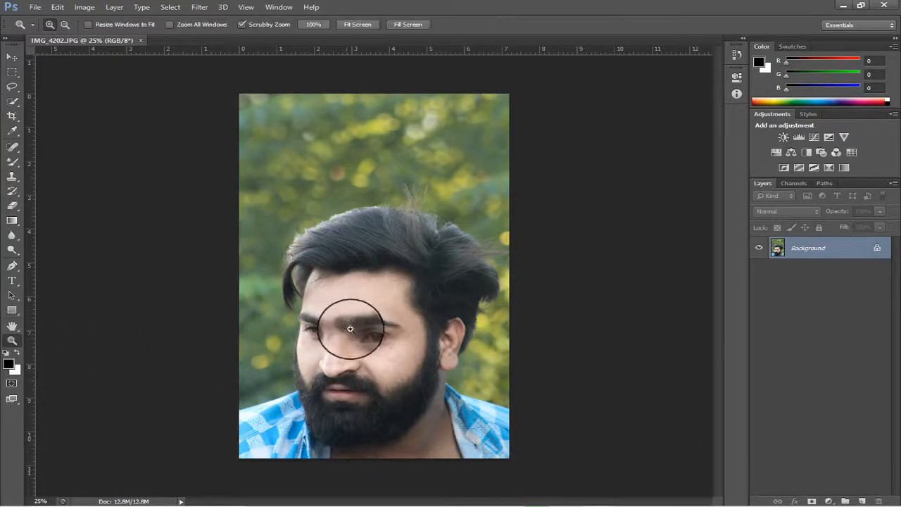
{"action": "left_click", "coordinate": [372, 368]}
{"action": "scroll", "coordinate": [329, 300], "scroll_direction": "down", "scroll_amount": 5}
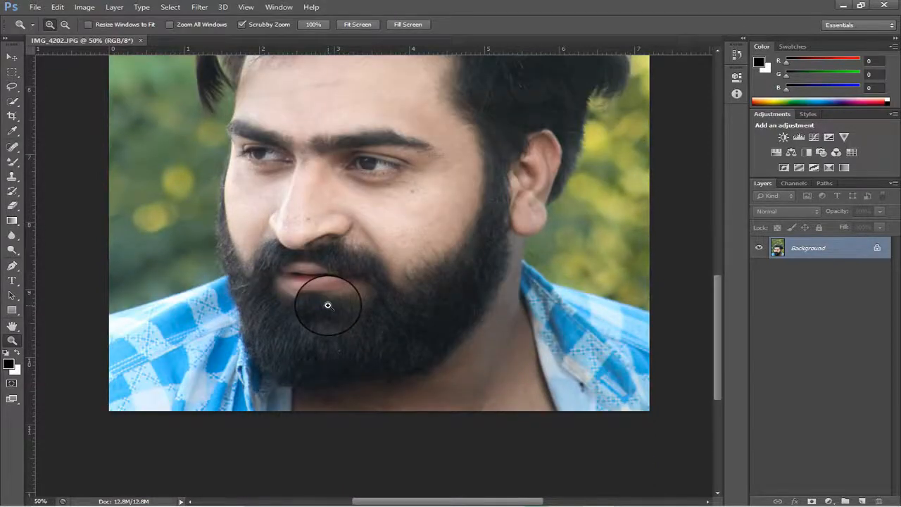
{"action": "scroll", "coordinate": [328, 304], "scroll_direction": "up", "scroll_amount": 4}
{"action": "left_click", "coordinate": [322, 237]}
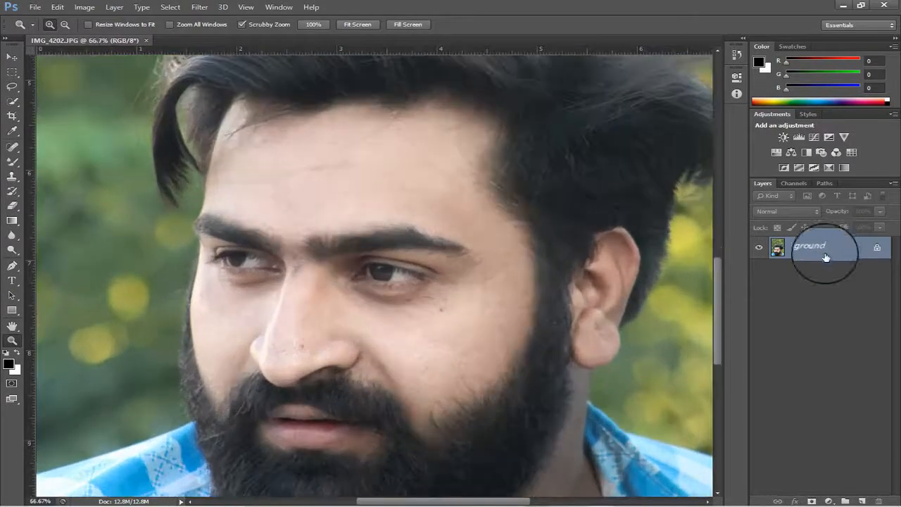
{"action": "left_click_drag", "start_coordinate": [813, 273], "coordinate": [862, 501]}
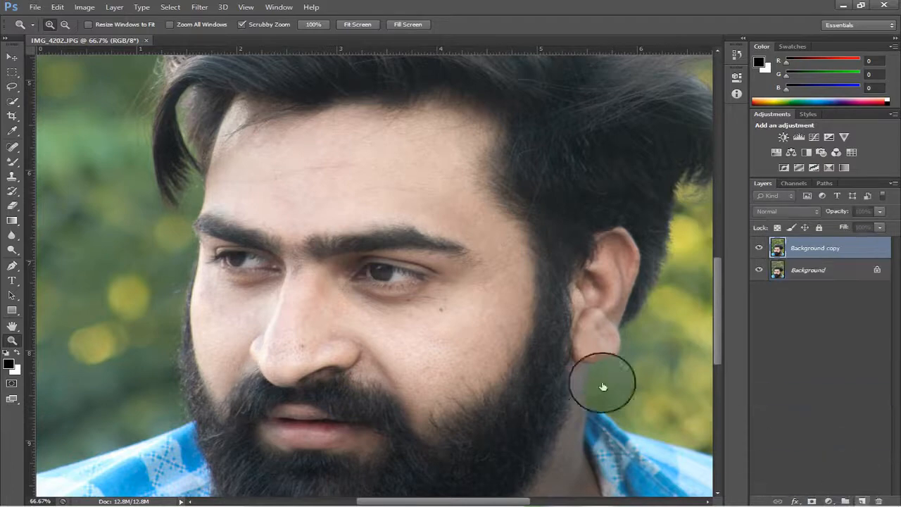
Choose the Mixer Brush and set the foreground color to the forehead skin tone, e4d1ca
{"action": "left_click", "coordinate": [9, 162]}
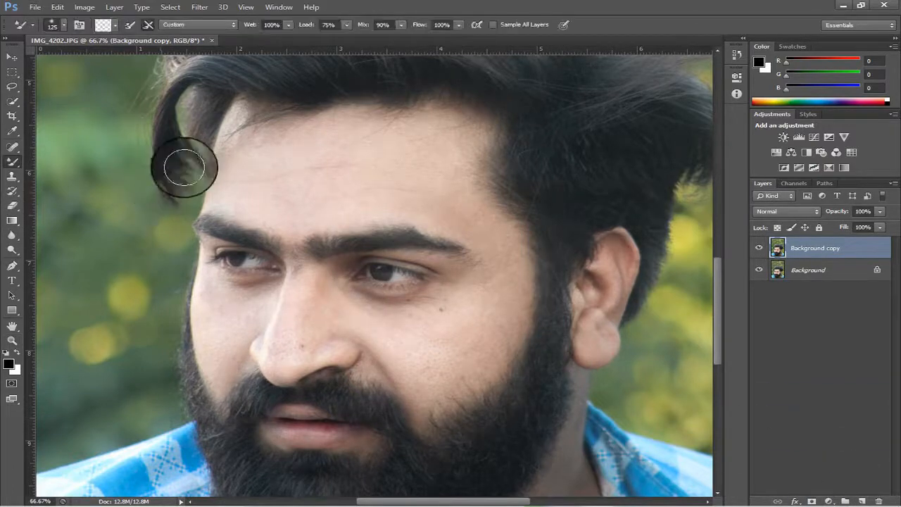
{"action": "left_click", "coordinate": [13, 364]}
{"action": "left_click", "coordinate": [326, 186]}
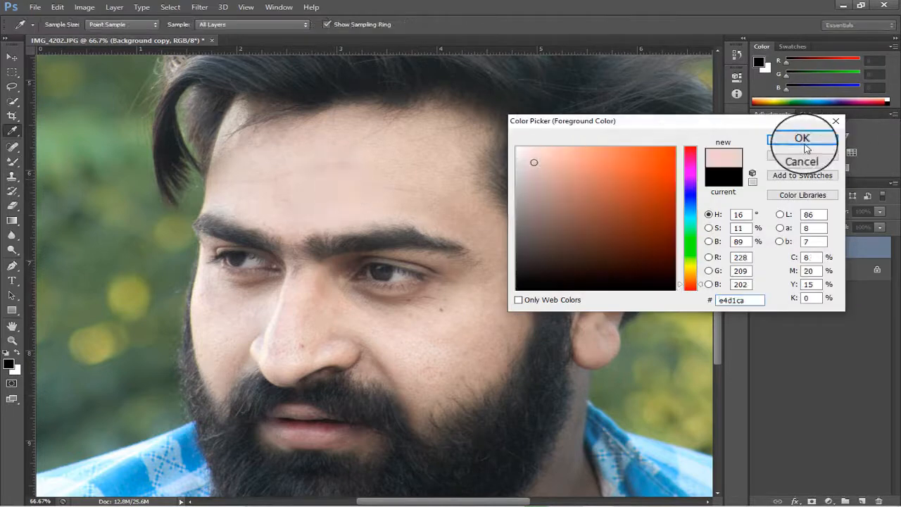
{"action": "left_click", "coordinate": [802, 139]}
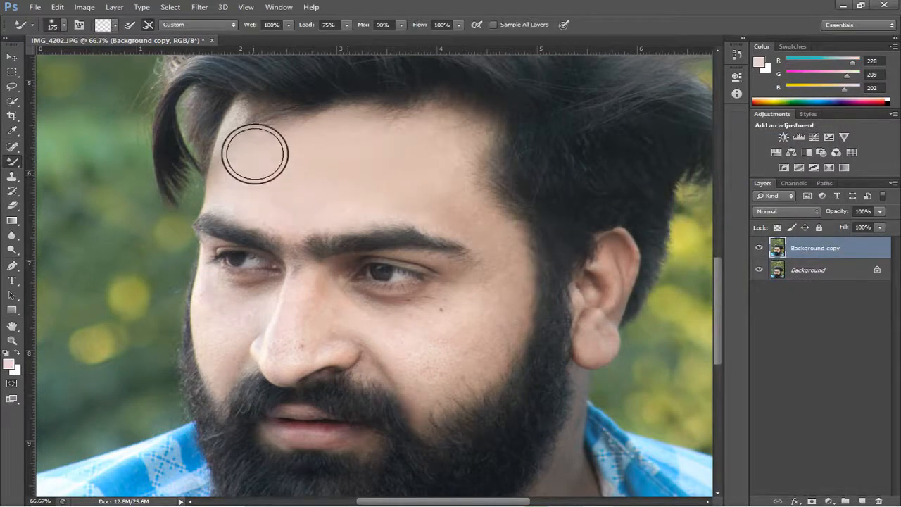
Smooth the skin on the forehead, cheeks and nose with the Mixer Brush, reducing the brush size for smaller areas
{"action": "mouse_move", "coordinate": [394, 188]}
{"action": "left_mouse_down"}
{"action": "mouse_move", "coordinate": [410, 136]}
{"action": "mouse_move", "coordinate": [303, 151]}
{"action": "mouse_move", "coordinate": [260, 136]}
{"action": "mouse_move", "coordinate": [446, 183]}
{"action": "mouse_move", "coordinate": [450, 210]}
{"action": "left_mouse_up"}
{"action": "key", "text": "bracketleft"}
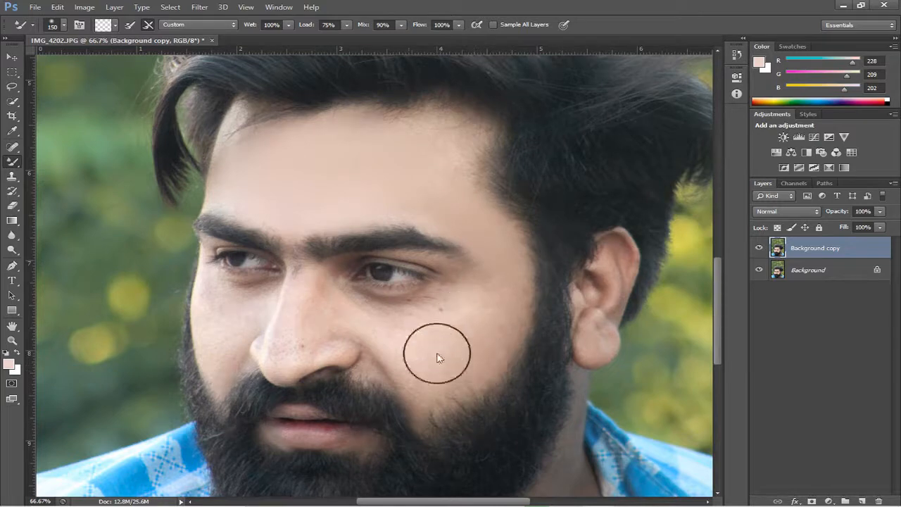
{"action": "mouse_move", "coordinate": [394, 332]}
{"action": "left_mouse_down"}
{"action": "mouse_move", "coordinate": [364, 319]}
{"action": "mouse_move", "coordinate": [468, 312]}
{"action": "mouse_move", "coordinate": [458, 343]}
{"action": "mouse_move", "coordinate": [494, 312]}
{"action": "mouse_move", "coordinate": [477, 326]}
{"action": "mouse_move", "coordinate": [490, 318]}
{"action": "mouse_move", "coordinate": [293, 337]}
{"action": "mouse_move", "coordinate": [305, 297]}
{"action": "mouse_move", "coordinate": [346, 294]}
{"action": "mouse_move", "coordinate": [338, 309]}
{"action": "mouse_move", "coordinate": [358, 318]}
{"action": "mouse_move", "coordinate": [271, 301]}
{"action": "mouse_move", "coordinate": [228, 328]}
{"action": "mouse_move", "coordinate": [222, 294]}
{"action": "mouse_move", "coordinate": [220, 318]}
{"action": "mouse_move", "coordinate": [214, 292]}
{"action": "mouse_move", "coordinate": [256, 292]}
{"action": "mouse_move", "coordinate": [253, 308]}
{"action": "mouse_move", "coordinate": [213, 293]}
{"action": "mouse_move", "coordinate": [227, 371]}
{"action": "mouse_move", "coordinate": [247, 364]}
{"action": "left_mouse_up"}
{"action": "key", "text": "bracketleft"}
{"action": "key", "text": "bracketleft"}
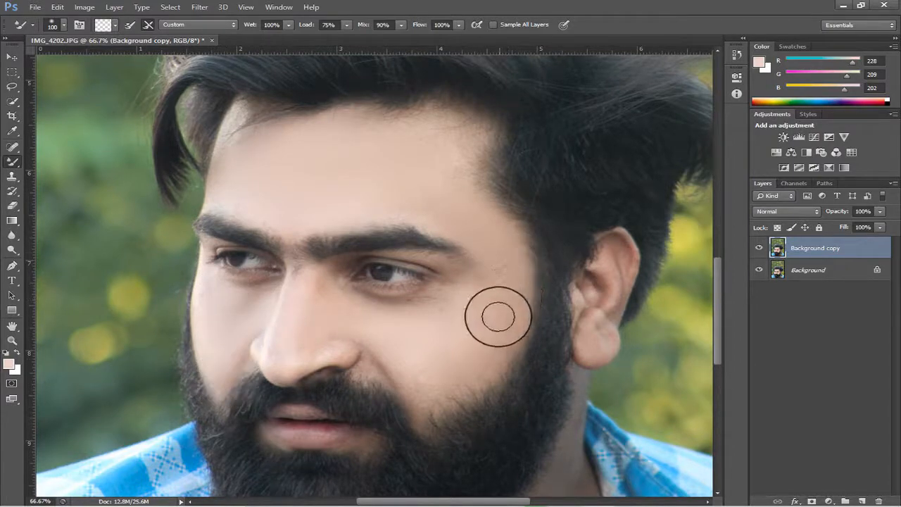
Blend the skin beside the outer eye at brush size 100 and along the forehead hairline at size 150
{"action": "mouse_move", "coordinate": [498, 317]}
{"action": "left_mouse_down"}
{"action": "mouse_move", "coordinate": [516, 271]}
{"action": "mouse_move", "coordinate": [511, 332]}
{"action": "mouse_move", "coordinate": [496, 343]}
{"action": "mouse_move", "coordinate": [483, 297]}
{"action": "left_mouse_up"}
{"action": "key", "text": "bracketright"}
{"action": "scroll", "coordinate": [483, 298], "scroll_direction": "up", "scroll_amount": 2}
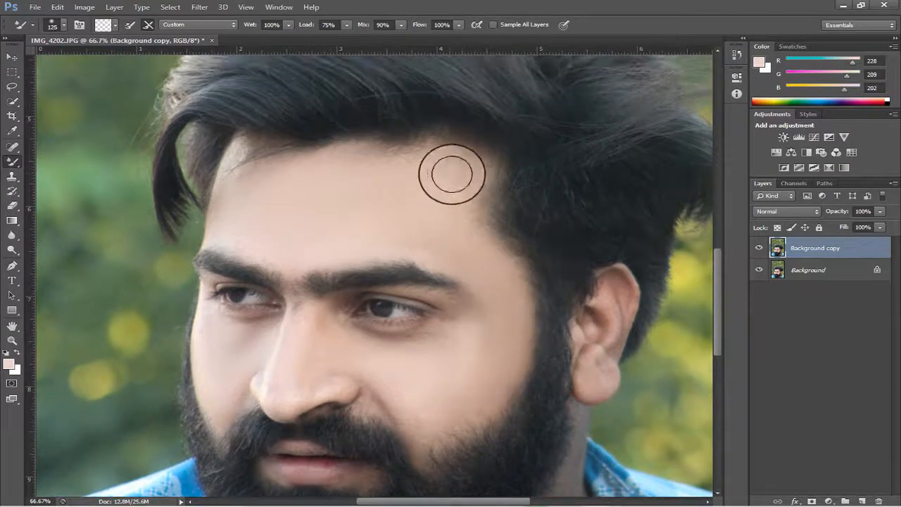
{"action": "key", "text": "bracketright"}
{"action": "mouse_move", "coordinate": [436, 201]}
{"action": "left_mouse_down"}
{"action": "mouse_move", "coordinate": [454, 180]}
{"action": "mouse_move", "coordinate": [448, 169]}
{"action": "left_mouse_up"}
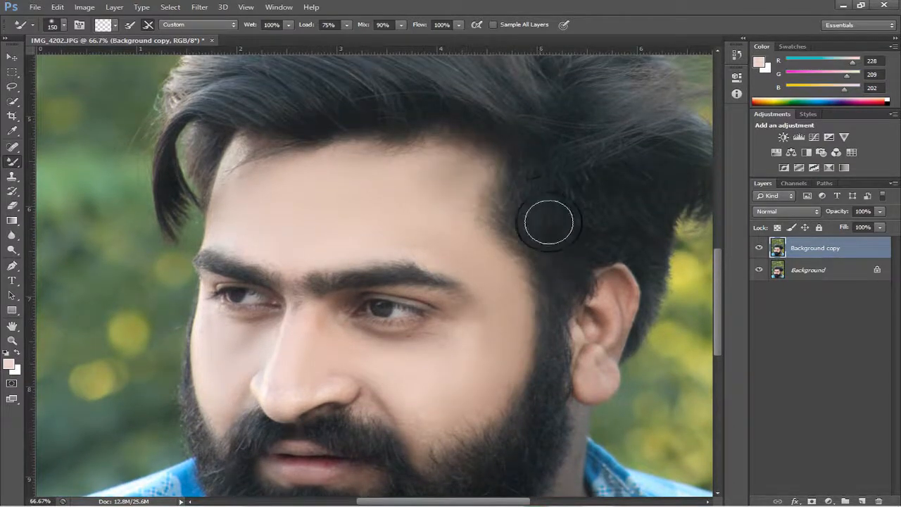
Smooth the skin of the neck below the beard with the Mixer Brush at size 175
{"action": "scroll", "coordinate": [549, 232], "scroll_direction": "down", "scroll_amount": 10}
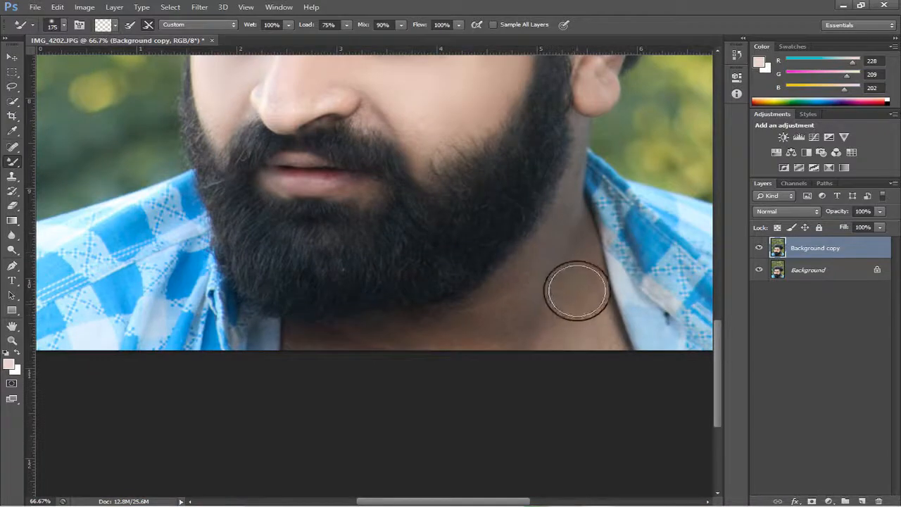
{"action": "mouse_move", "coordinate": [577, 291]}
{"action": "left_mouse_down"}
{"action": "mouse_move", "coordinate": [579, 312]}
{"action": "mouse_move", "coordinate": [569, 276]}
{"action": "mouse_move", "coordinate": [591, 338]}
{"action": "left_mouse_up"}
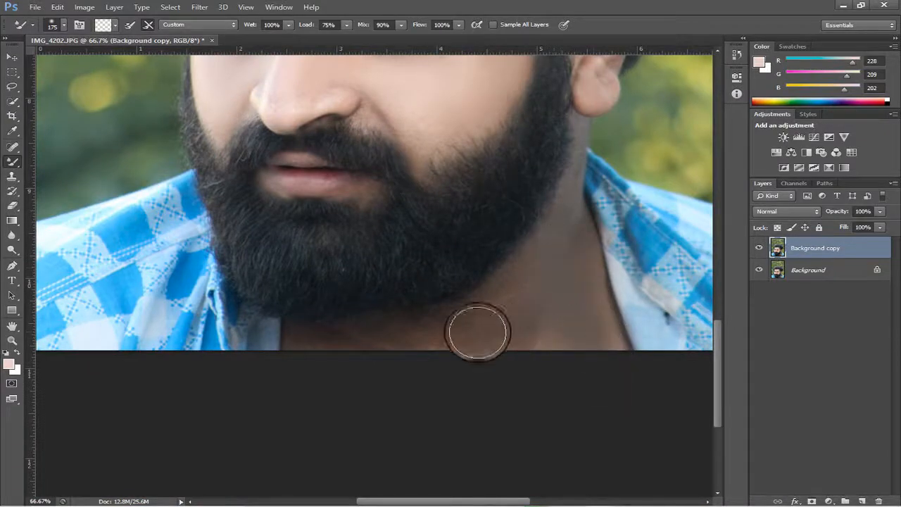
{"action": "mouse_move", "coordinate": [478, 331]}
{"action": "left_mouse_down"}
{"action": "mouse_move", "coordinate": [465, 324]}
{"action": "mouse_move", "coordinate": [353, 338]}
{"action": "left_mouse_up"}
{"action": "mouse_move", "coordinate": [551, 251]}
{"action": "left_mouse_down"}
{"action": "mouse_move", "coordinate": [510, 275]}
{"action": "mouse_move", "coordinate": [554, 223]}
{"action": "mouse_move", "coordinate": [617, 351]}
{"action": "mouse_move", "coordinate": [593, 342]}
{"action": "mouse_move", "coordinate": [445, 335]}
{"action": "left_mouse_up"}
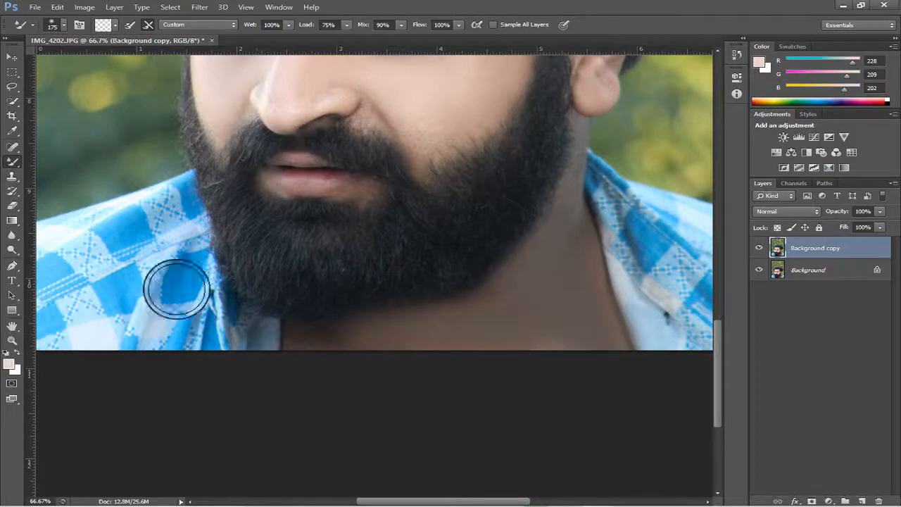
{"action": "left_click", "coordinate": [740, 39]}
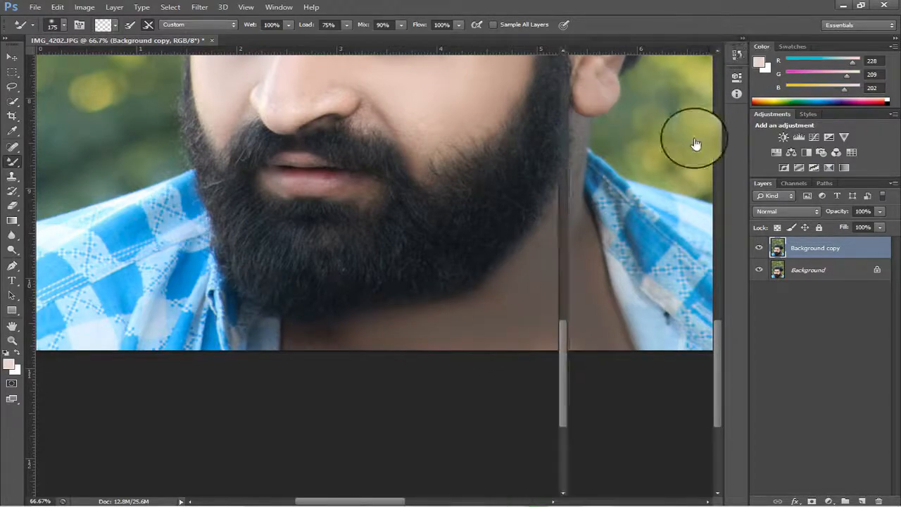
{"action": "left_click", "coordinate": [745, 37]}
Add a Color Lookup adjustment layer above the retouched copy and set its 3DLUT file to filmstock_50
{"action": "left_click", "coordinate": [12, 341]}
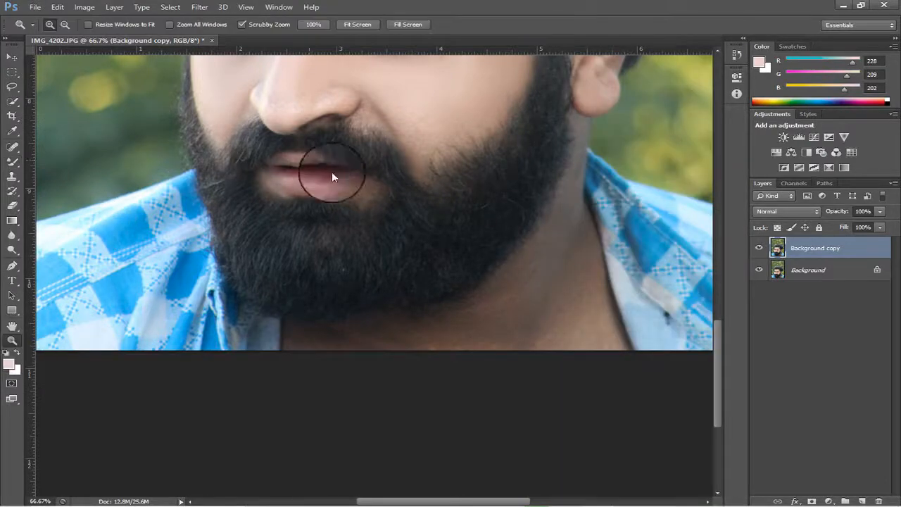
{"action": "key", "text": "ctrl+0"}
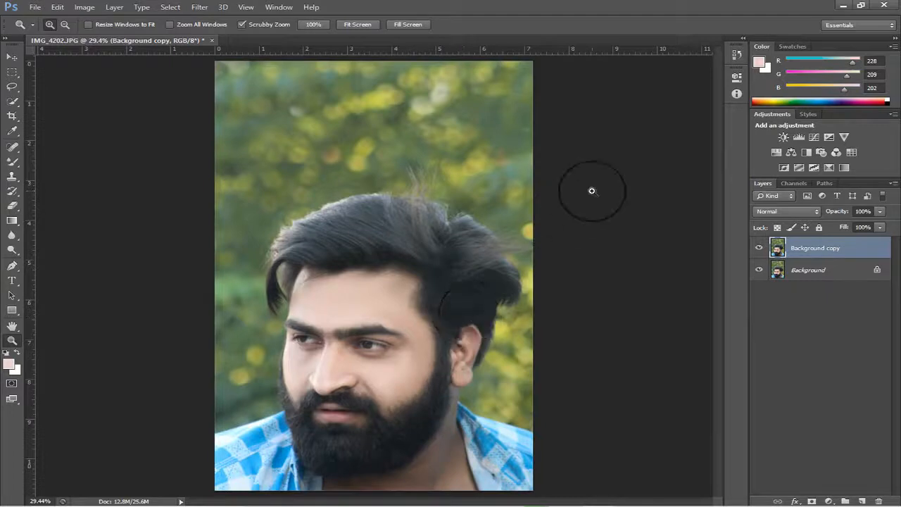
{"action": "left_click", "coordinate": [851, 153]}
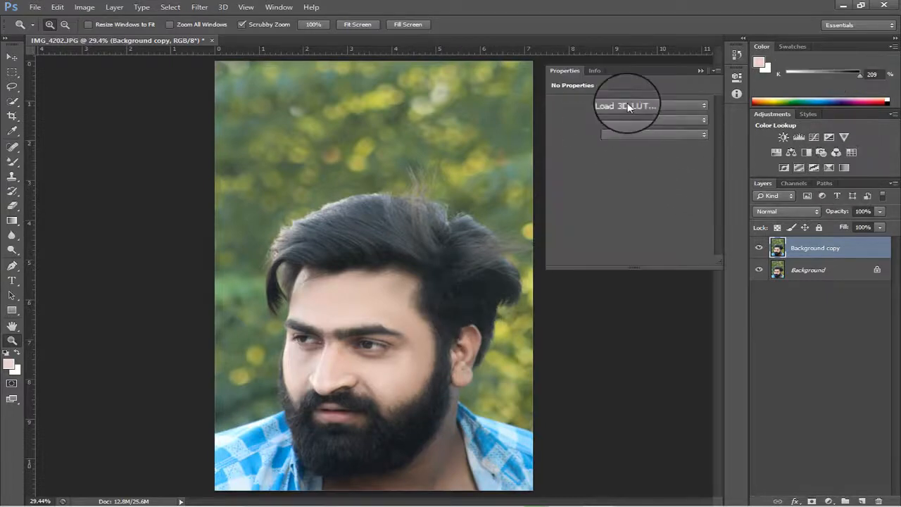
{"action": "left_click", "coordinate": [629, 107]}
{"action": "left_click", "coordinate": [635, 147]}
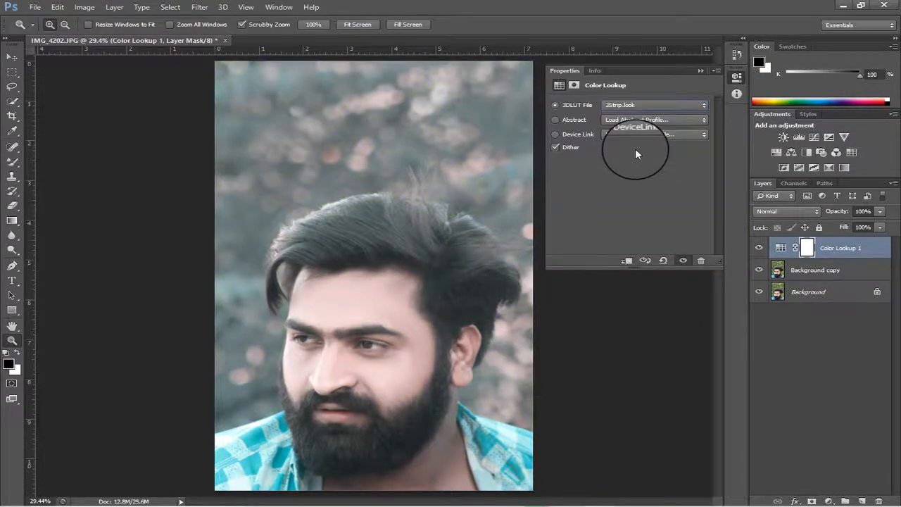
{"action": "key", "text": "Down"}
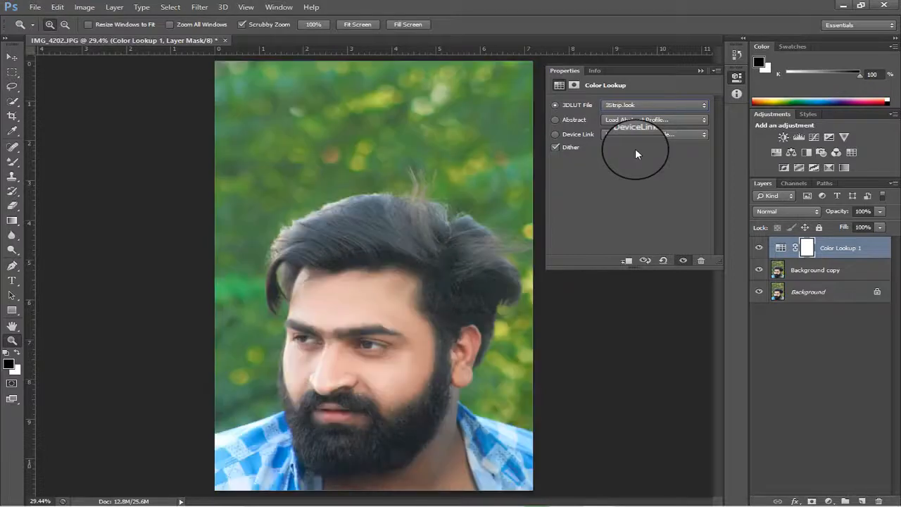
{"action": "key", "text": "Down"}
{"action": "key", "text": "Down"}
{"action": "key", "text": "Down"}
{"action": "key", "text": "Down"}
{"action": "key", "text": "Down"}
{"action": "key", "text": "Down"}
{"action": "key", "text": "Down"}
{"action": "key", "text": "Down"}
{"action": "key", "text": "Down"}
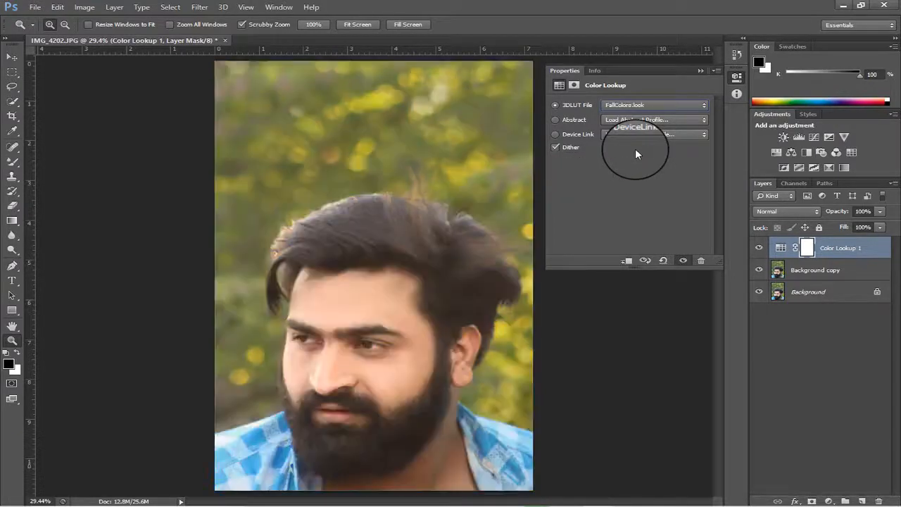
{"action": "key", "text": "Down"}
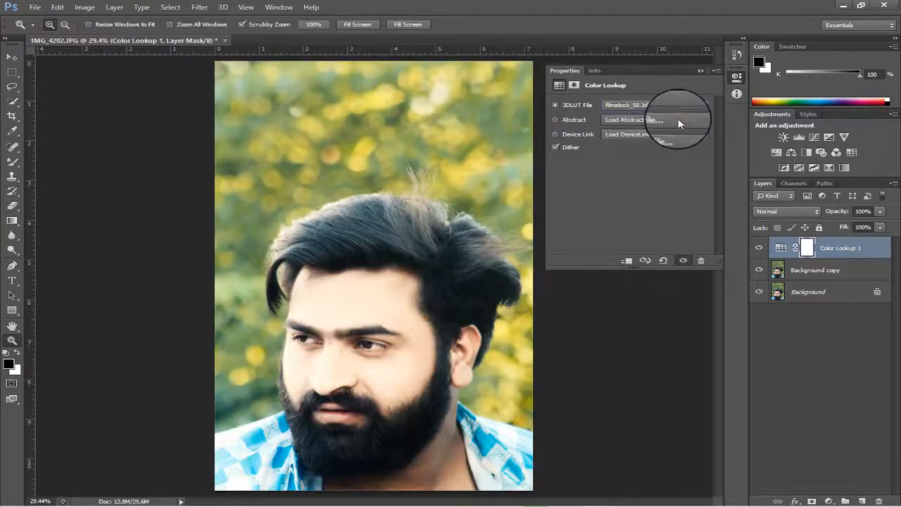
Reduce the Color Lookup layer's fill to 25%
{"action": "left_click", "coordinate": [701, 71]}
{"action": "left_click", "coordinate": [879, 227]}
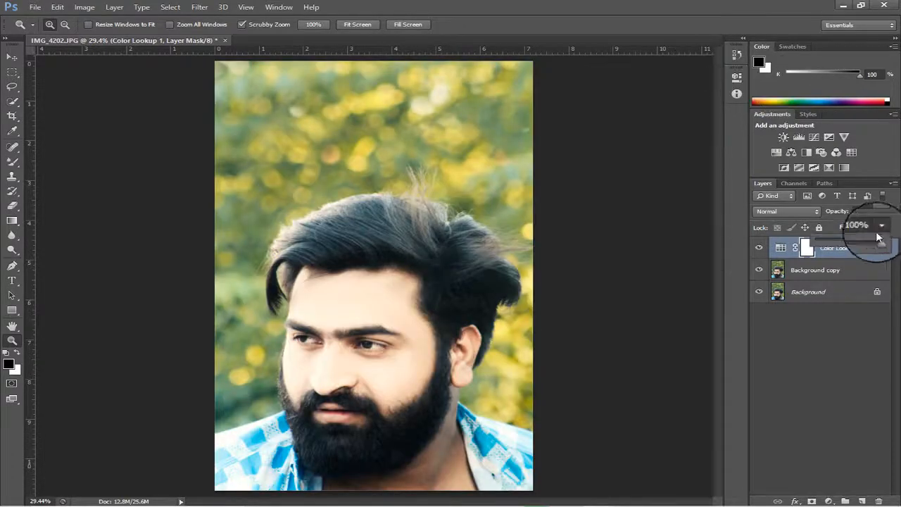
{"action": "mouse_move", "coordinate": [840, 237]}
{"action": "left_mouse_down"}
{"action": "mouse_move", "coordinate": [847, 239]}
{"action": "mouse_move", "coordinate": [831, 242]}
{"action": "left_mouse_up"}
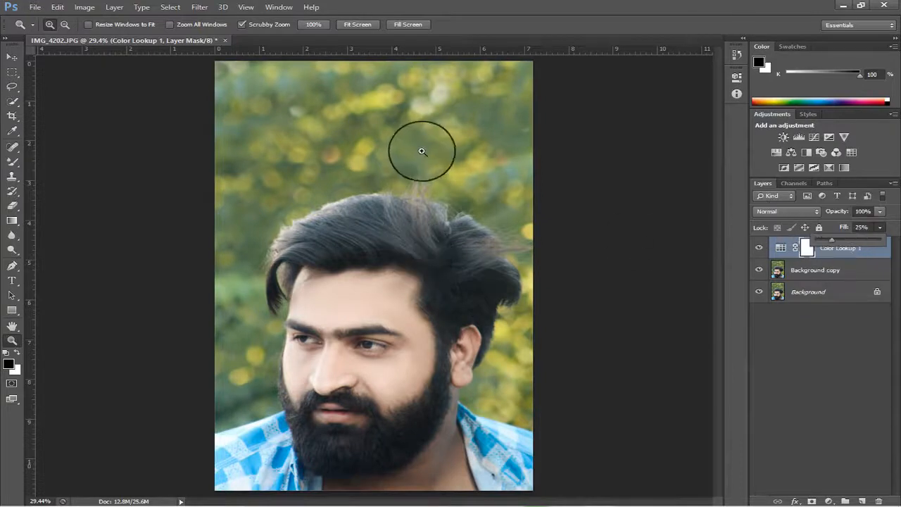
Merge the retouched copy and the Color Lookup layer down into the Background layer
{"action": "left_click", "coordinate": [841, 271]}
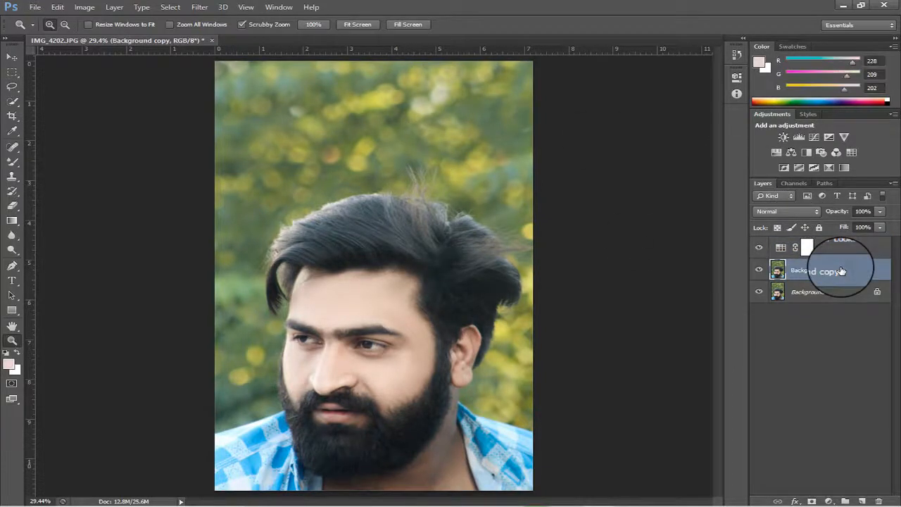
{"action": "key", "text": "ctrl+e"}
{"action": "left_click", "coordinate": [839, 247]}
{"action": "key", "text": "ctrl+e"}
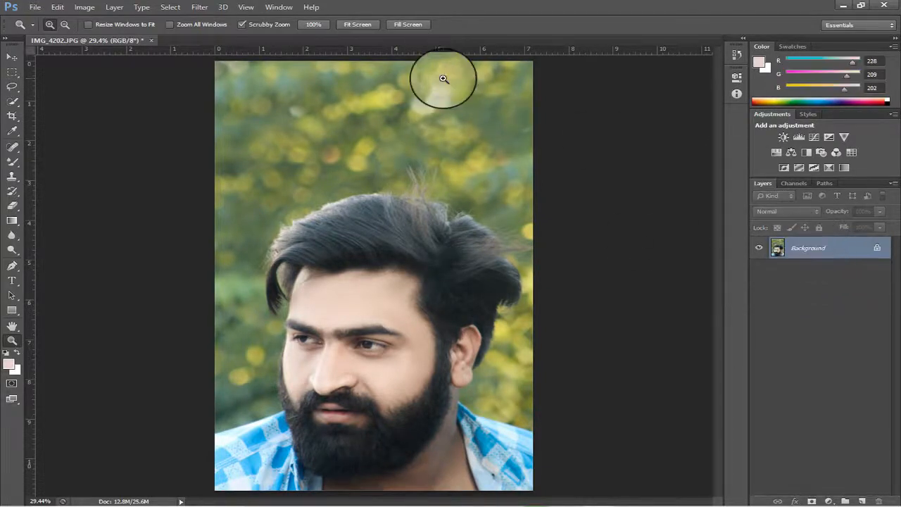
Open the Liquify filter on the Background layer and warp the upper front of the hair with brush size 800
{"action": "left_click", "coordinate": [199, 7]}
{"action": "left_click", "coordinate": [324, 84]}
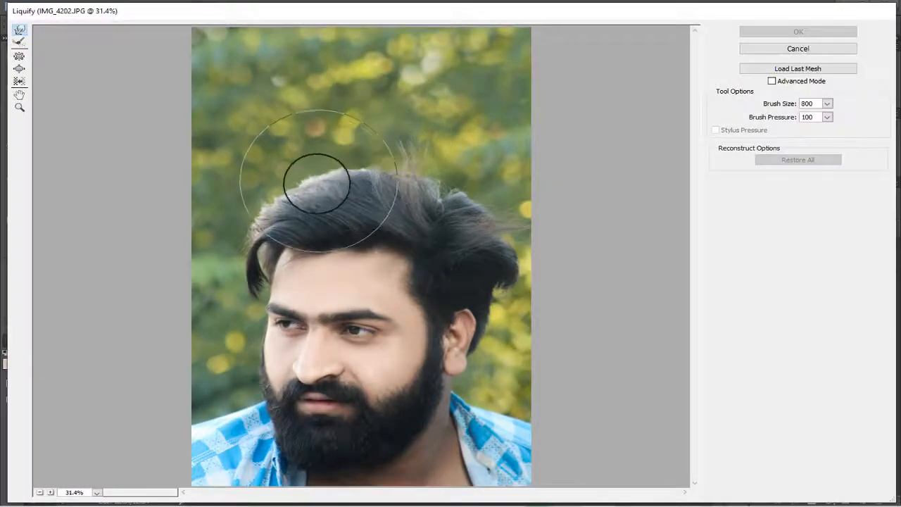
{"action": "left_click_drag", "start_coordinate": [318, 195], "coordinate": [278, 193]}
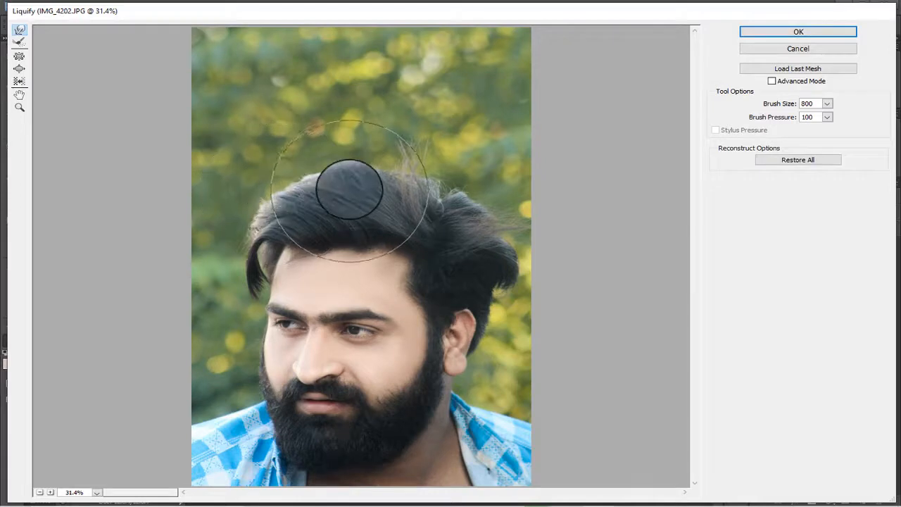
Push the bulging hair above and behind the ear inward with the Liquify warp brush at size 400
{"action": "key", "text": "bracketleft"}
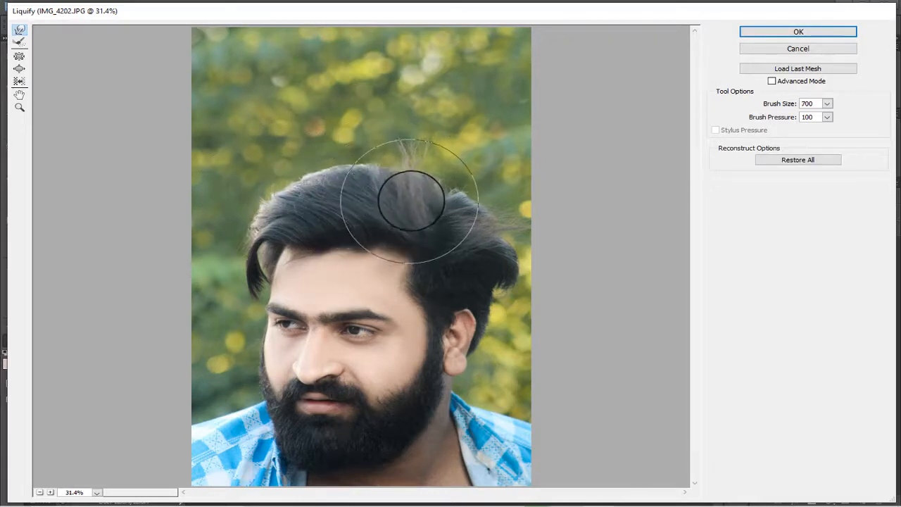
{"action": "key", "text": "bracketleft"}
{"action": "key", "text": "bracketleft"}
{"action": "key", "text": "bracketleft"}
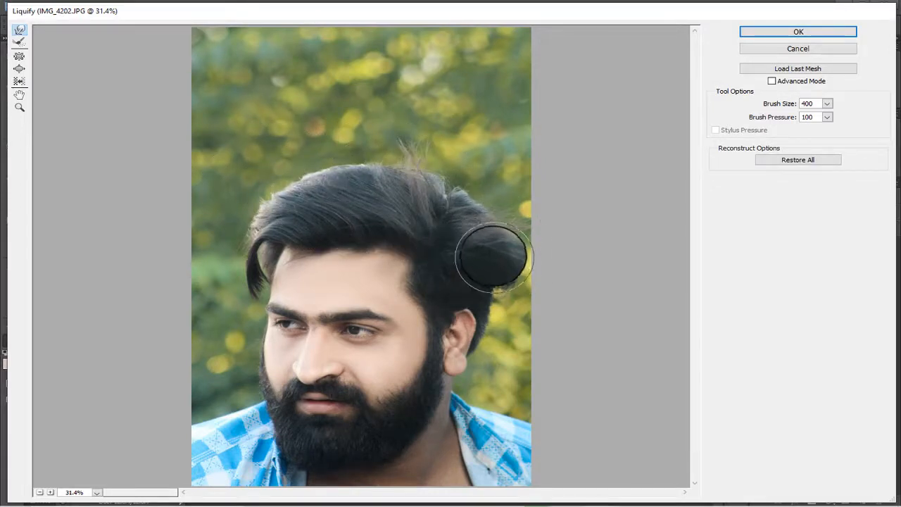
{"action": "mouse_move", "coordinate": [490, 252]}
{"action": "left_mouse_down"}
{"action": "mouse_move", "coordinate": [506, 267]}
{"action": "mouse_move", "coordinate": [412, 218]}
{"action": "left_mouse_up"}
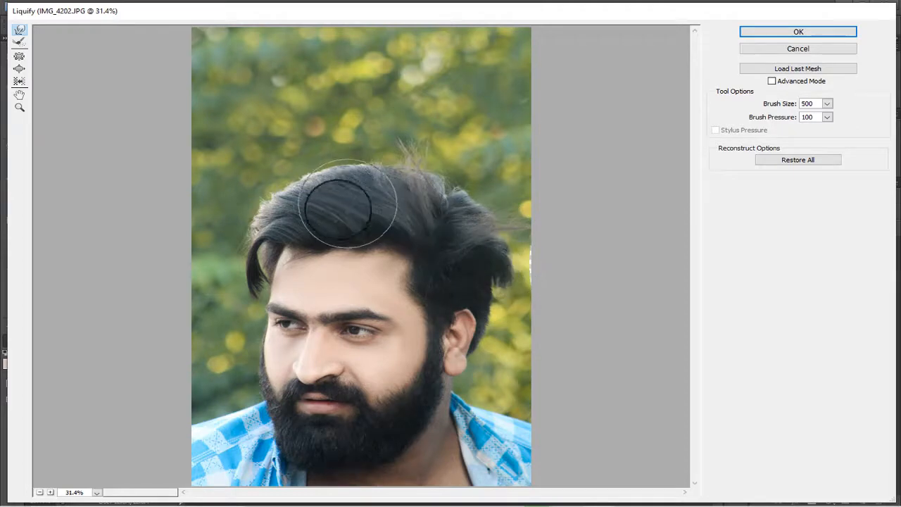
Raise and round the top of the hair above the forehead with a larger Liquify warp brush
{"action": "key", "text": "bracketright"}
{"action": "key", "text": "bracketright"}
{"action": "key", "text": "bracketright"}
{"action": "mouse_move", "coordinate": [320, 203]}
{"action": "left_mouse_down"}
{"action": "mouse_move", "coordinate": [282, 201]}
{"action": "mouse_move", "coordinate": [342, 177]}
{"action": "mouse_move", "coordinate": [388, 187]}
{"action": "mouse_move", "coordinate": [376, 199]}
{"action": "left_mouse_up"}
Warp the mustache and beard area beside the mouth with a smaller brush and reduce the brush size to 250
{"action": "key", "text": "bracketleft"}
{"action": "key", "text": "bracketleft"}
{"action": "key", "text": "bracketleft"}
{"action": "key", "text": "bracketleft"}
{"action": "mouse_move", "coordinate": [317, 382]}
{"action": "left_mouse_down"}
{"action": "mouse_move", "coordinate": [331, 373]}
{"action": "mouse_move", "coordinate": [384, 381]}
{"action": "left_mouse_up"}
{"action": "key", "text": "bracketleft"}
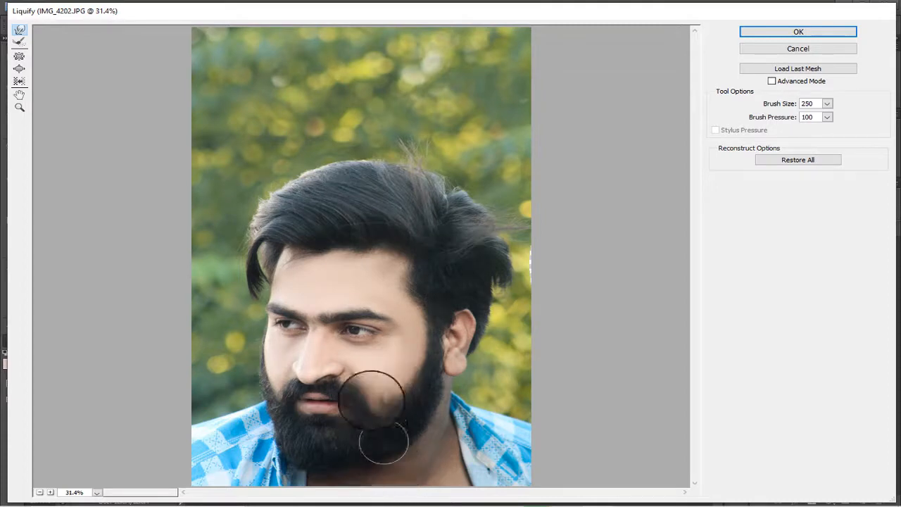
{"action": "key", "text": "bracketright"}
{"action": "key", "text": "bracketright"}
{"action": "key", "text": "bracketright"}
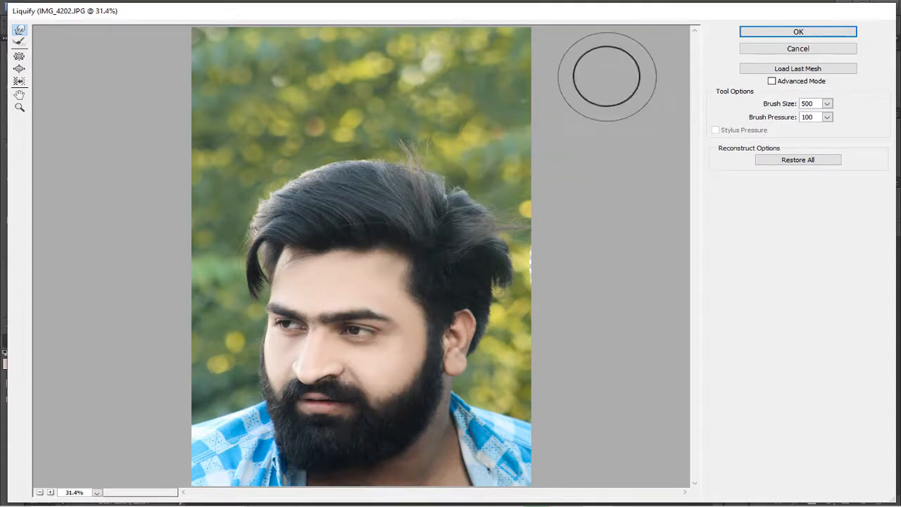
{"action": "key", "text": "bracketleft"}
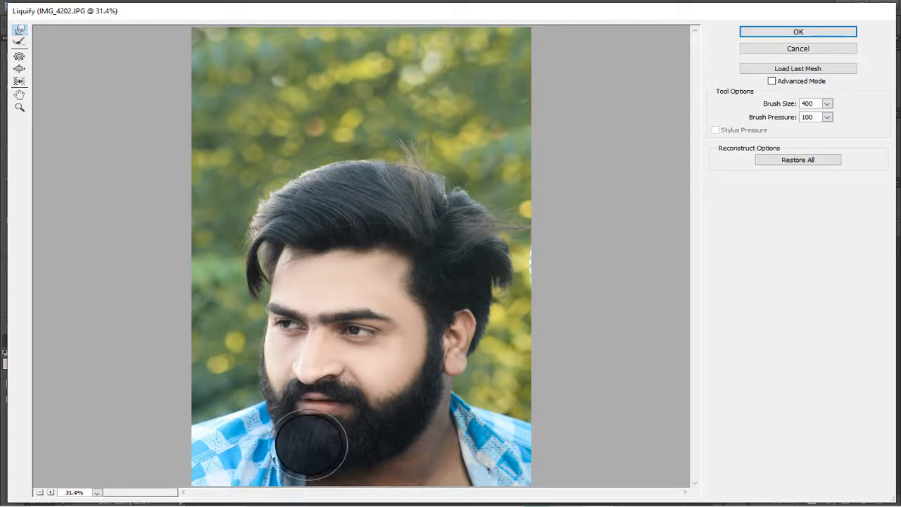
{"action": "left_click_drag", "start_coordinate": [310, 445], "coordinate": [253, 449]}
{"action": "key", "text": "ctrl+z"}
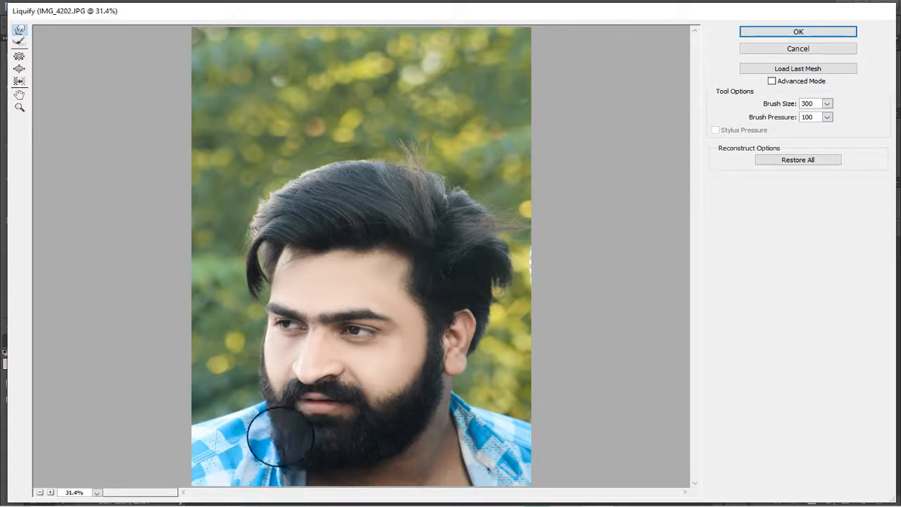
Refine the cheek, mustache and mouth corner with small warp strokes at brush sizes 175 to 300, and apply the Liquify changes
{"action": "key", "text": "bracketleft"}
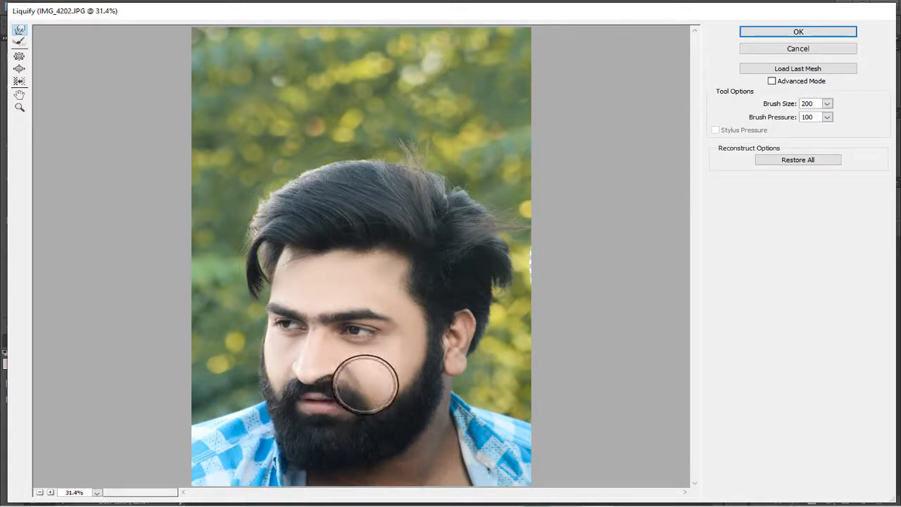
{"action": "key", "text": "bracketright"}
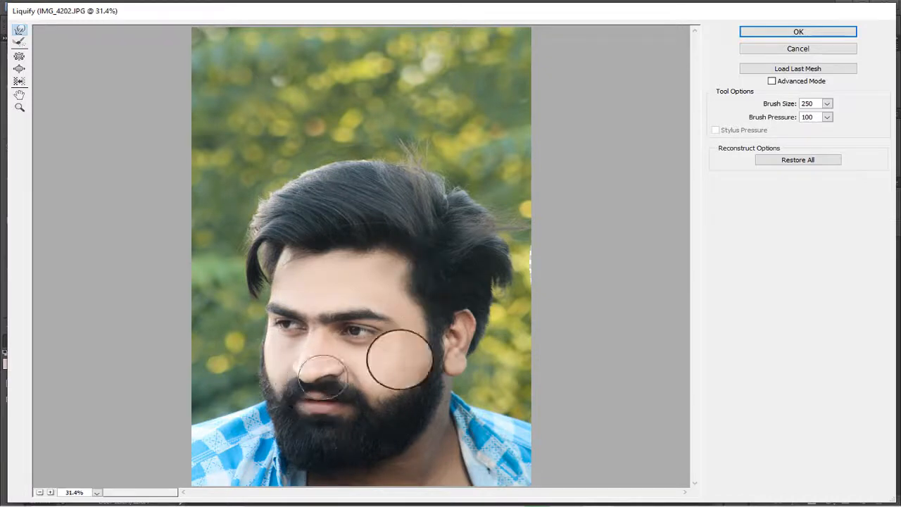
{"action": "left_click_drag", "start_coordinate": [423, 352], "coordinate": [313, 395]}
{"action": "key", "text": "bracketleft"}
{"action": "key", "text": "bracketleft"}
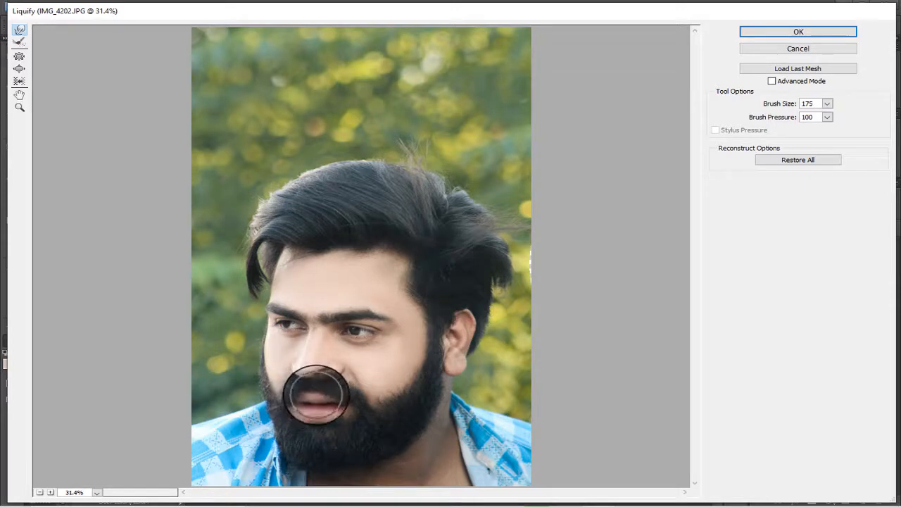
{"action": "mouse_move", "coordinate": [319, 392]}
{"action": "left_mouse_down"}
{"action": "mouse_move", "coordinate": [426, 377]}
{"action": "mouse_move", "coordinate": [341, 398]}
{"action": "left_mouse_up"}
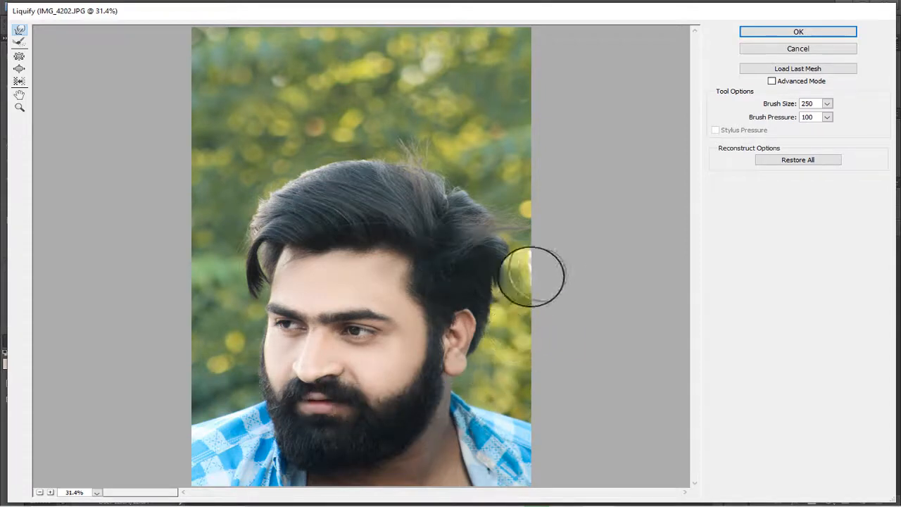
{"action": "left_click_drag", "start_coordinate": [366, 412], "coordinate": [344, 415]}
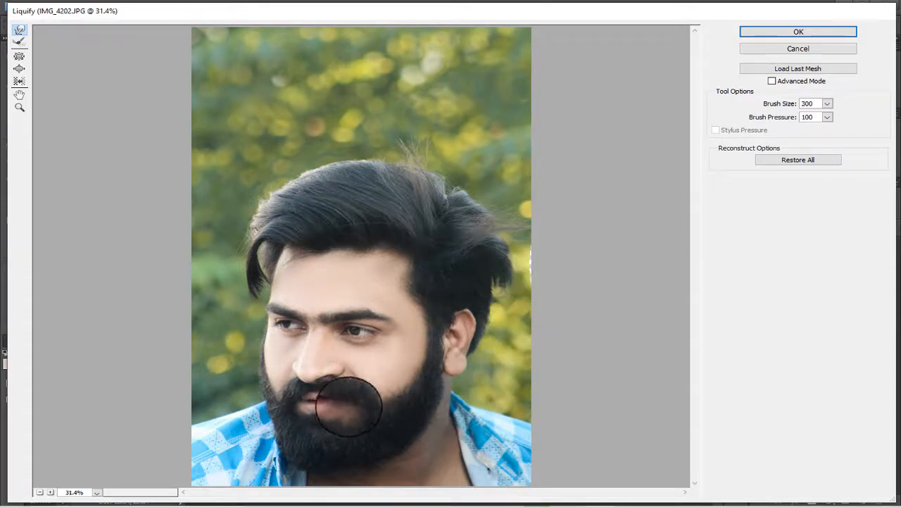
{"action": "left_click", "coordinate": [803, 32]}
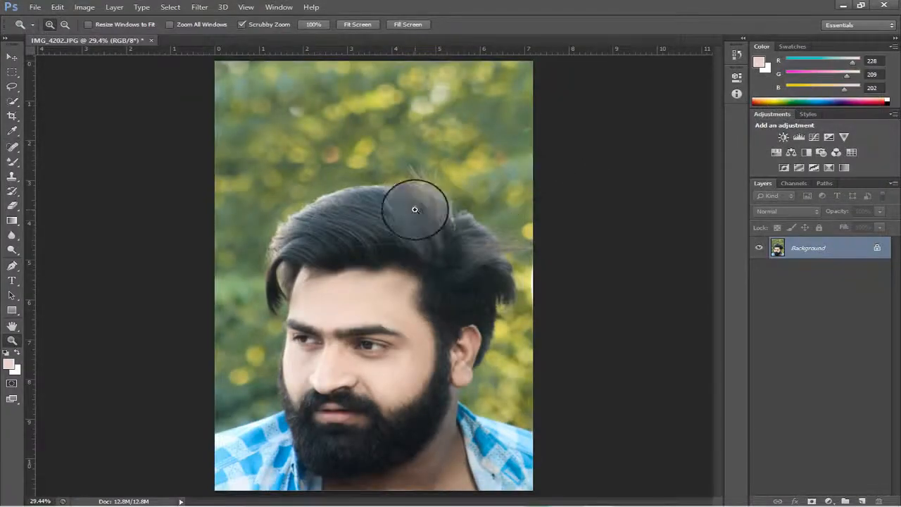
Add a Curves adjustment layer above the Background and brighten the photo with one highlight point and one shadow point on the RGB curve
{"action": "right_click", "coordinate": [434, 239]}
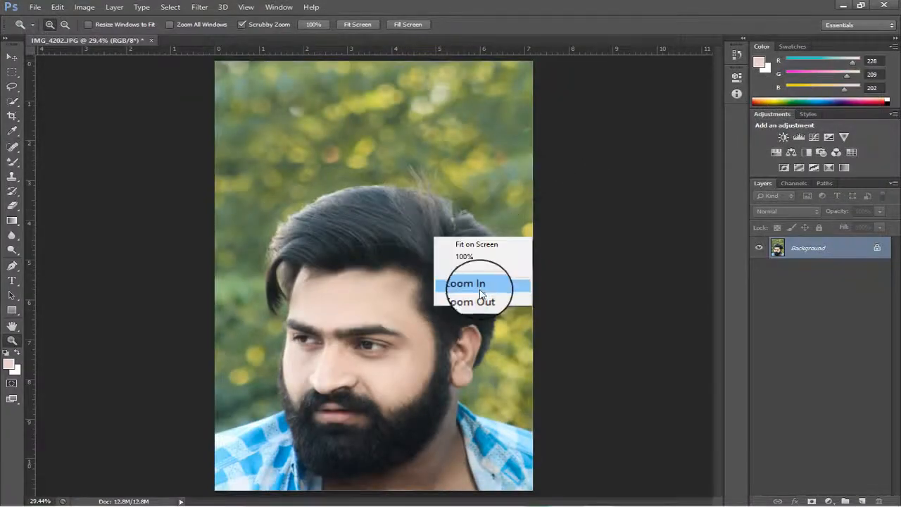
{"action": "left_click", "coordinate": [481, 300]}
{"action": "left_click", "coordinate": [798, 137]}
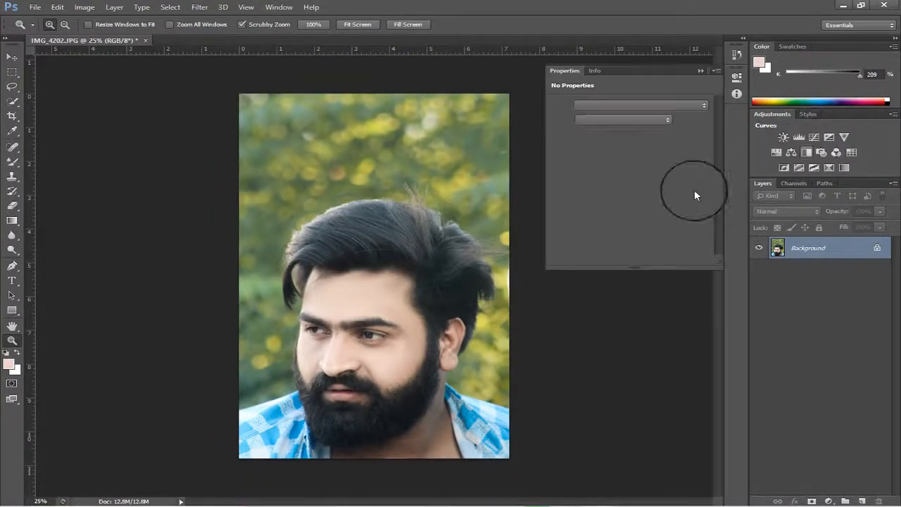
{"action": "left_click_drag", "start_coordinate": [669, 159], "coordinate": [663, 155]}
{"action": "mouse_move", "coordinate": [600, 221]}
{"action": "left_mouse_down"}
{"action": "mouse_move", "coordinate": [583, 225]}
{"action": "mouse_move", "coordinate": [598, 221]}
{"action": "left_mouse_up"}
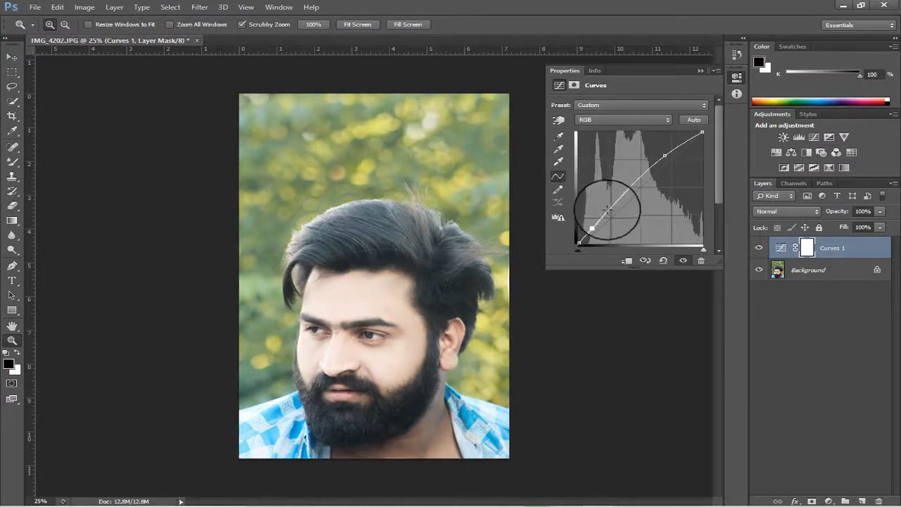
{"action": "left_click", "coordinate": [700, 69]}
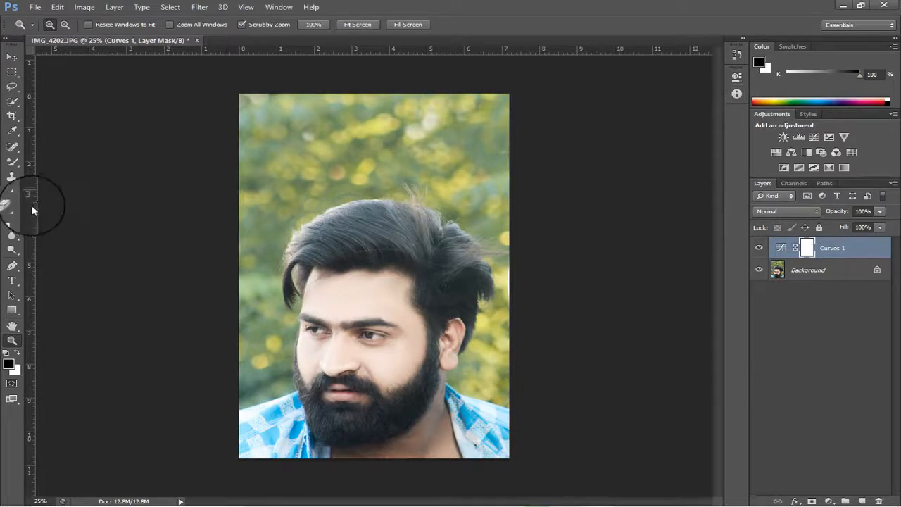
Crop the photo's bottom edge to a height of about 10.5 in, and crop the top edge down to just above the hair
{"action": "left_click", "coordinate": [16, 121]}
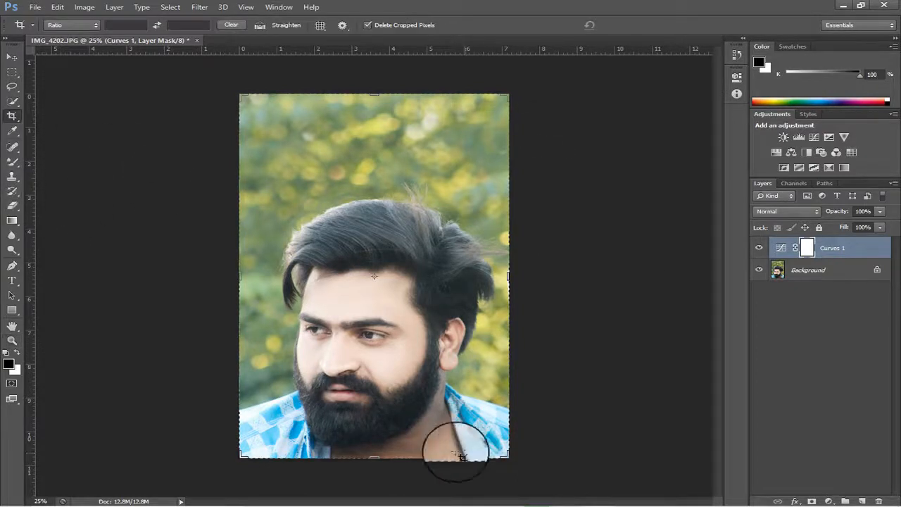
{"action": "left_click_drag", "start_coordinate": [372, 458], "coordinate": [374, 448]}
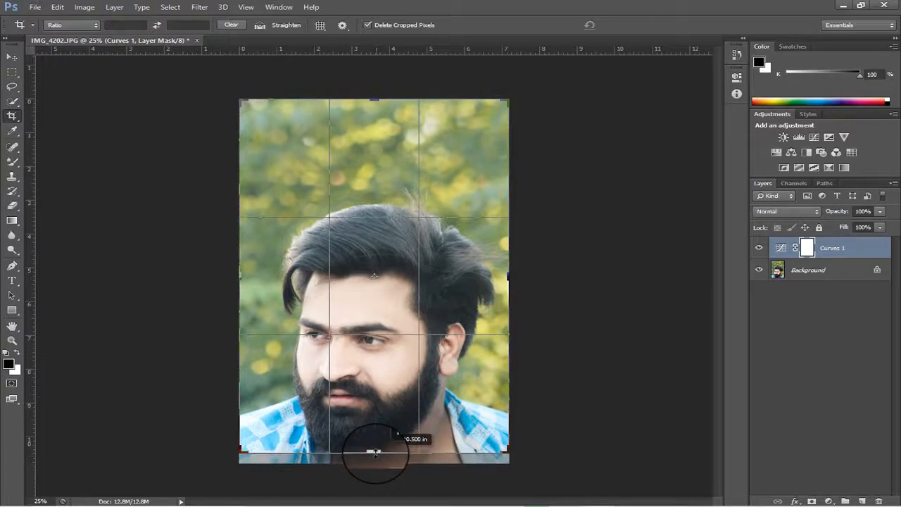
{"action": "key", "text": "Return"}
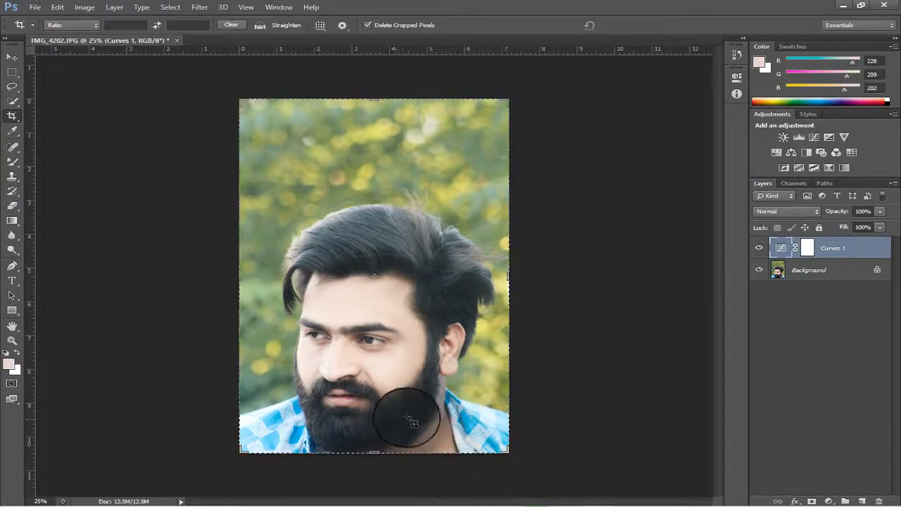
{"action": "left_click", "coordinate": [13, 341]}
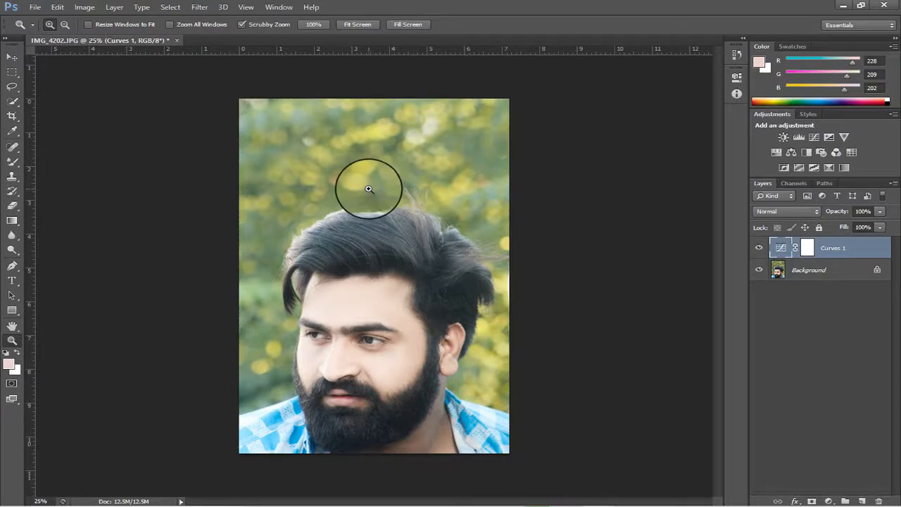
{"action": "left_click", "coordinate": [18, 118]}
{"action": "left_click_drag", "start_coordinate": [368, 99], "coordinate": [374, 139]}
{"action": "key", "text": "Return"}
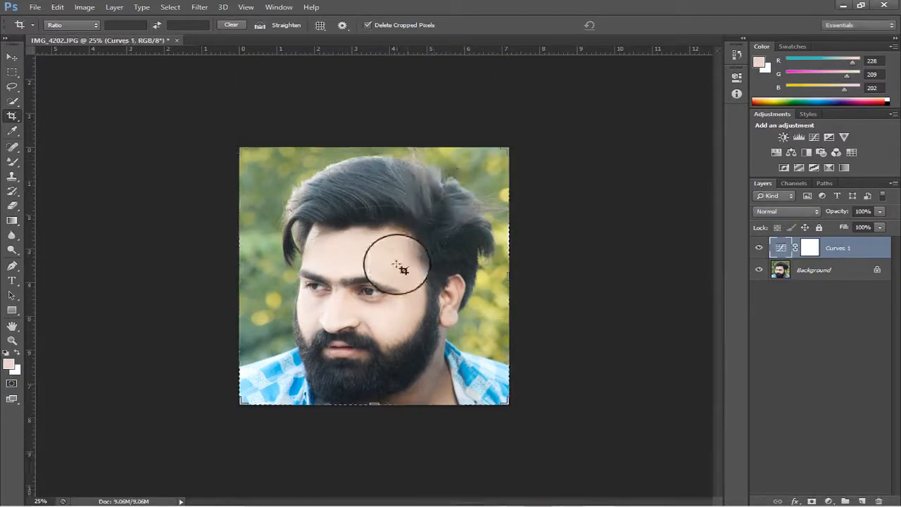
Add a Photo Filter adjustment layer with Cooling Filter (82) above the Curves layer and set its fill to 27%
{"action": "left_click", "coordinate": [13, 341]}
{"action": "left_click", "coordinate": [292, 316]}
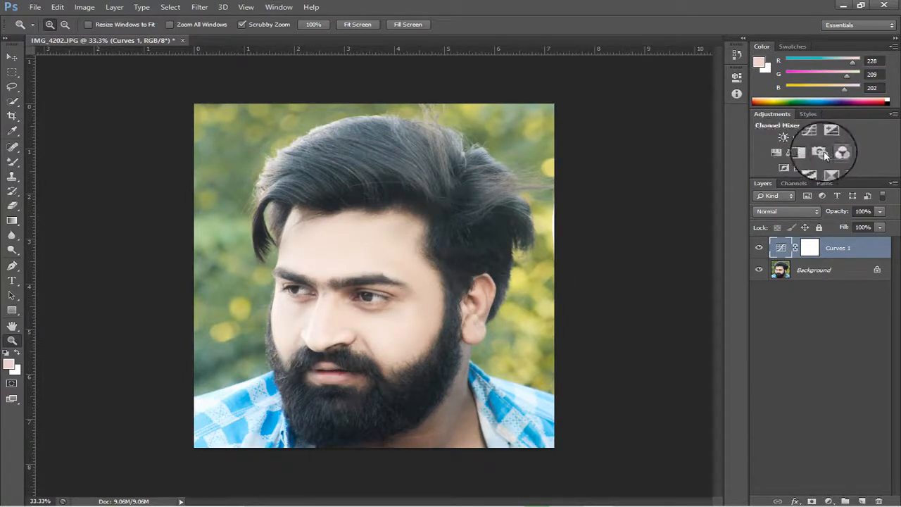
{"action": "left_click", "coordinate": [820, 152]}
{"action": "left_click", "coordinate": [613, 105]}
{"action": "left_click", "coordinate": [616, 129]}
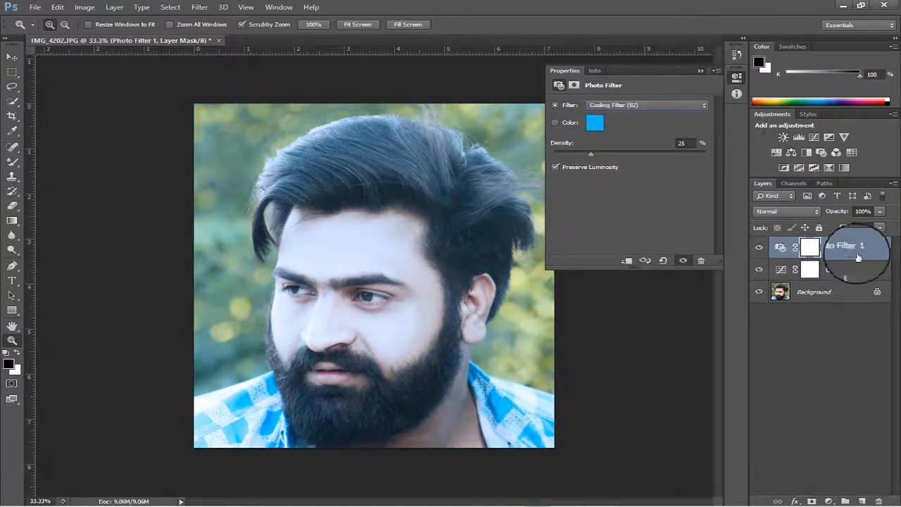
{"action": "left_click", "coordinate": [701, 70]}
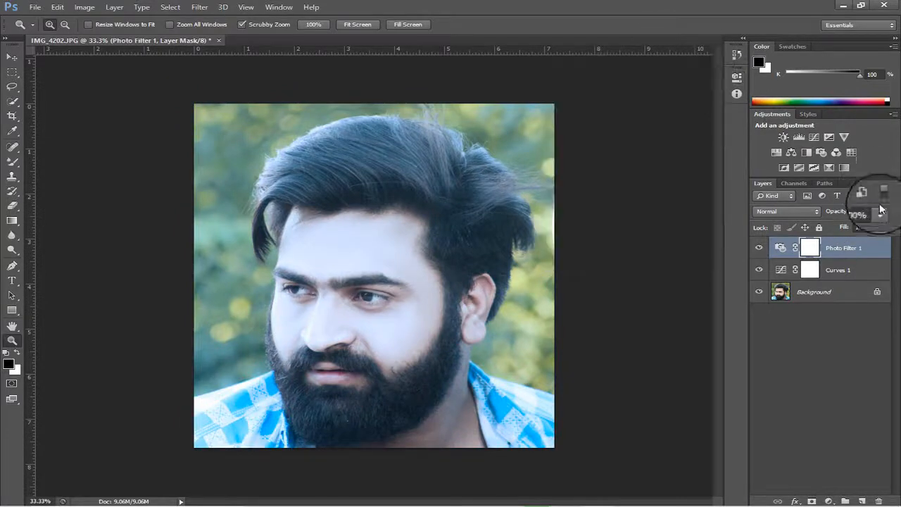
{"action": "left_click_drag", "start_coordinate": [828, 238], "coordinate": [834, 238]}
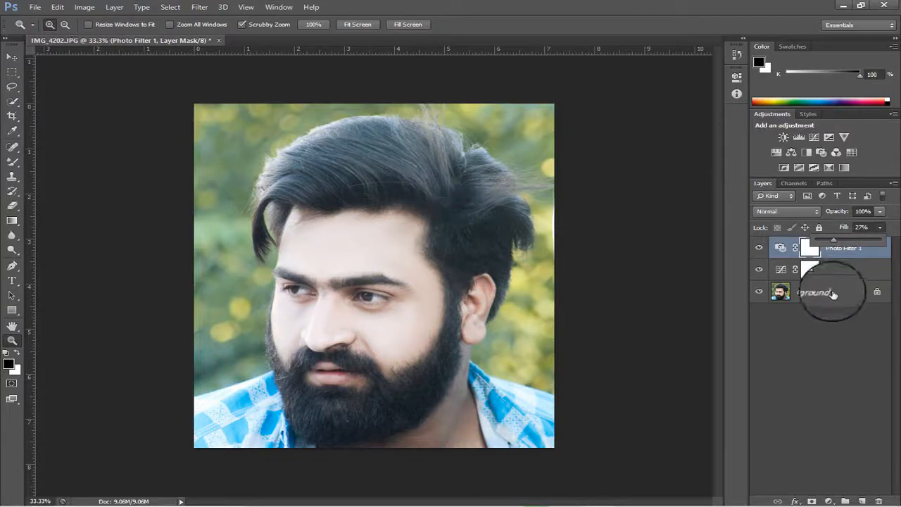
Duplicate the Background layer and convert the copy to a smart object
{"action": "left_click_drag", "start_coordinate": [838, 296], "coordinate": [861, 501]}
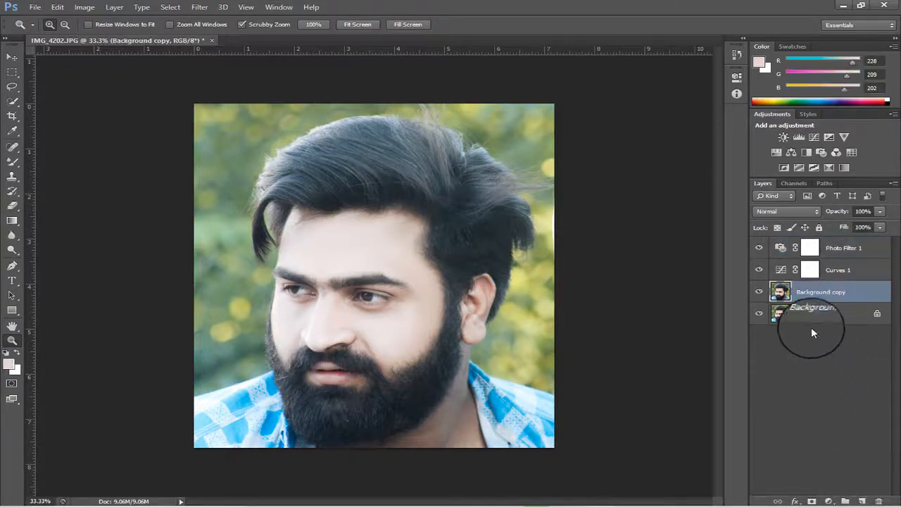
{"action": "right_click", "coordinate": [828, 298]}
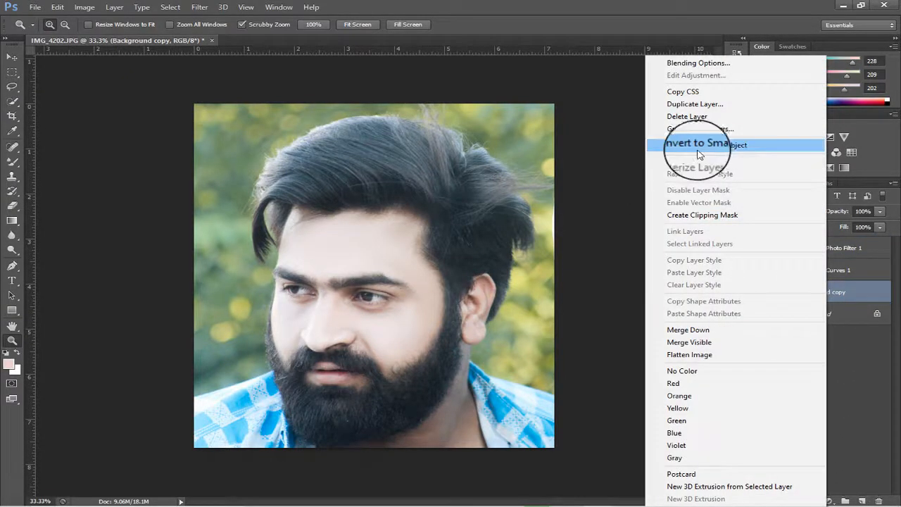
{"action": "left_click", "coordinate": [686, 143]}
Apply the High Pass filter to the Background copy at the offered radius and set the layer's blend mode to Overlay
{"action": "left_click", "coordinate": [189, 8]}
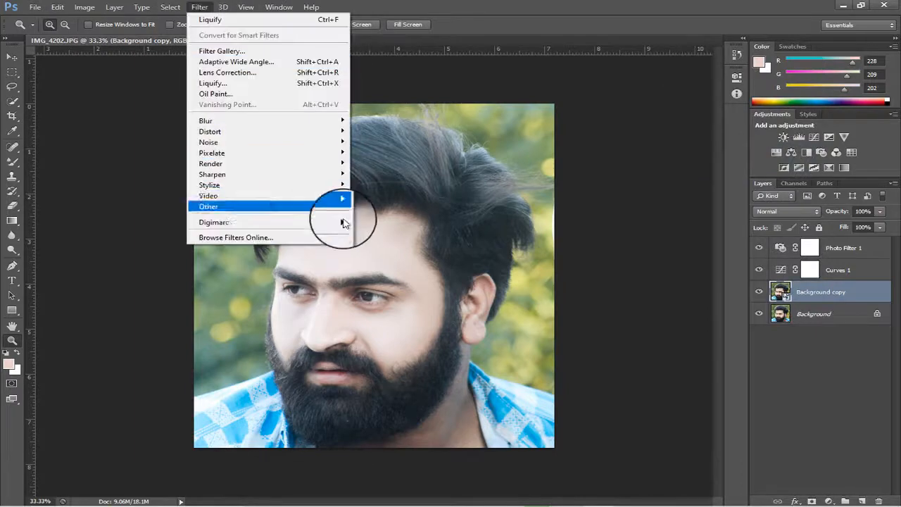
{"action": "mouse_move", "coordinate": [325, 207]}
{"action": "left_click", "coordinate": [380, 216]}
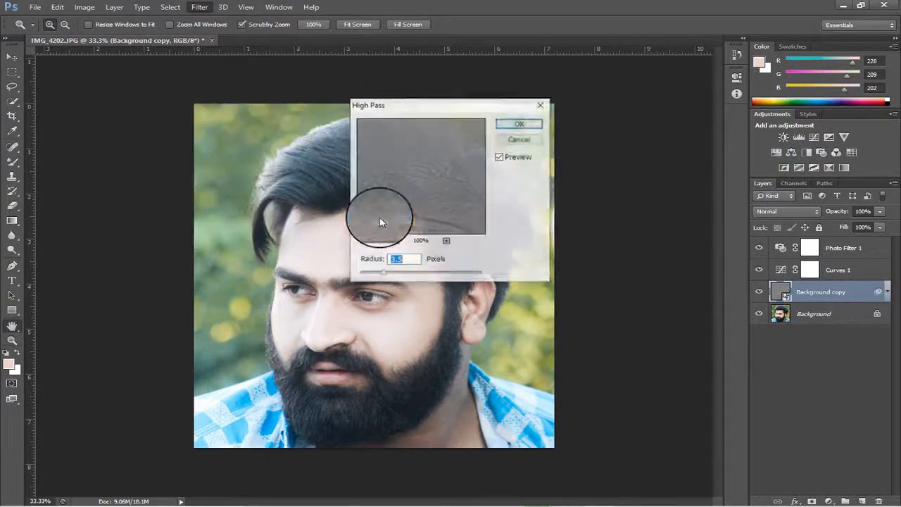
{"action": "left_click", "coordinate": [518, 119]}
{"action": "left_click", "coordinate": [793, 211]}
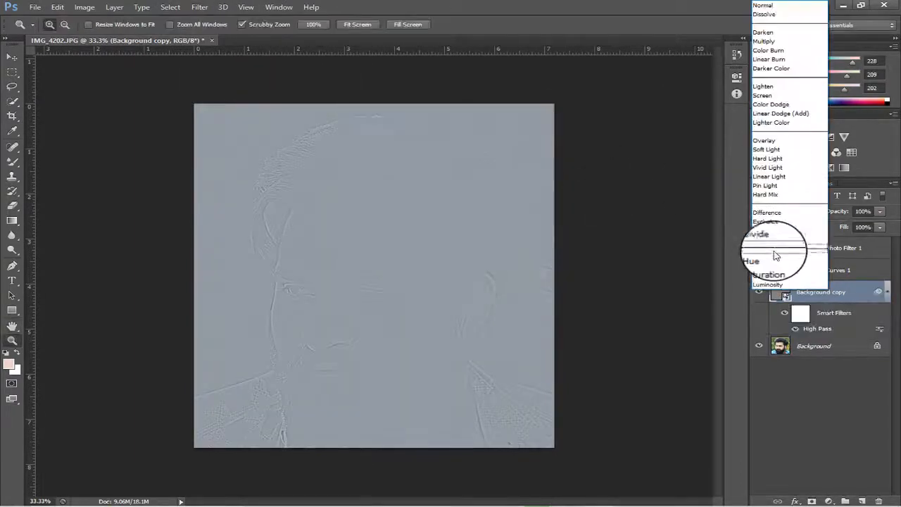
{"action": "left_click", "coordinate": [774, 140]}
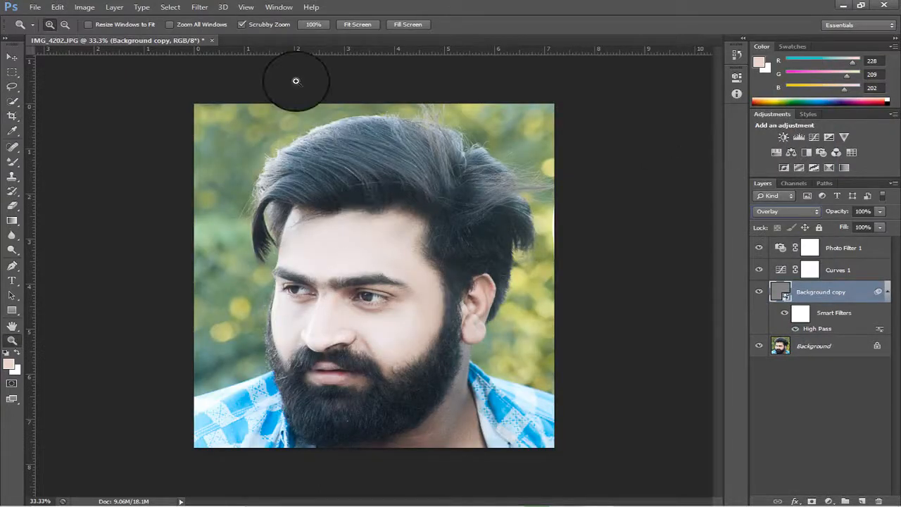
Apply the Oil Paint filter to the Background layer with Shine set to 0
{"action": "left_click", "coordinate": [199, 7]}
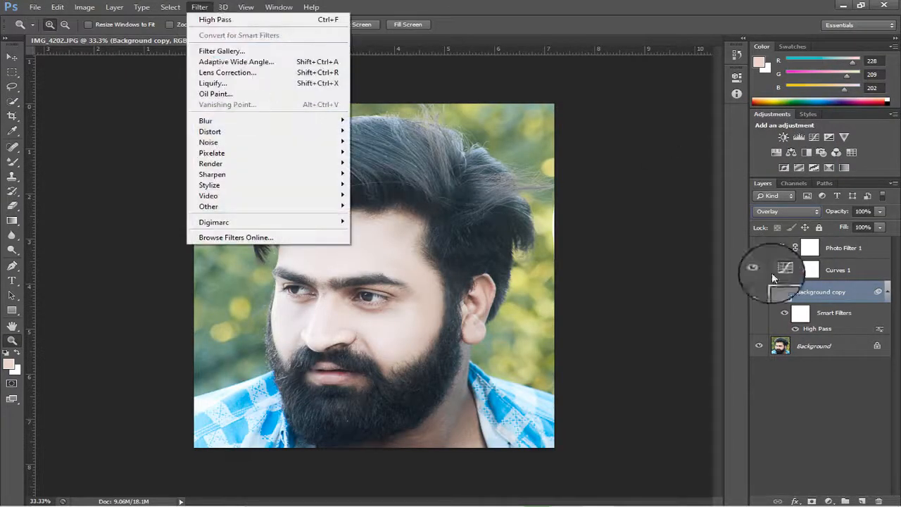
{"action": "left_click", "coordinate": [823, 352]}
{"action": "mouse_move", "coordinate": [822, 504]}
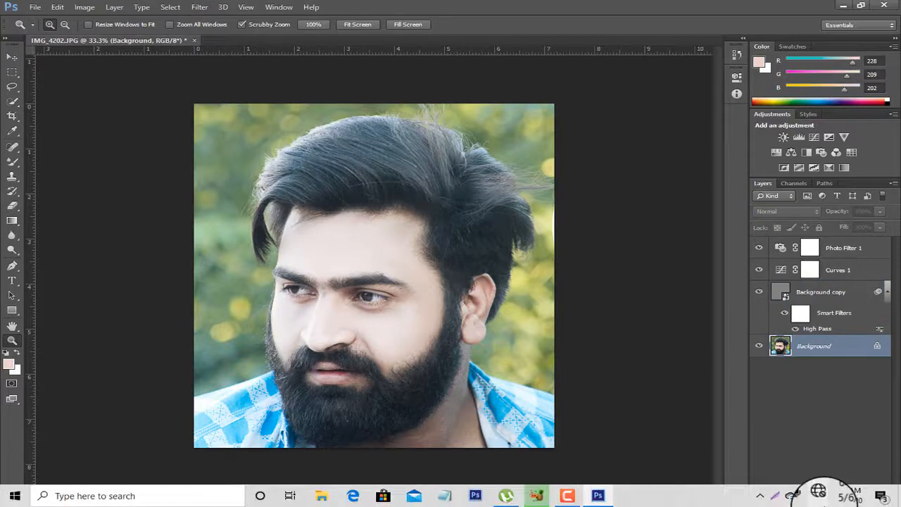
{"action": "left_click", "coordinate": [199, 7]}
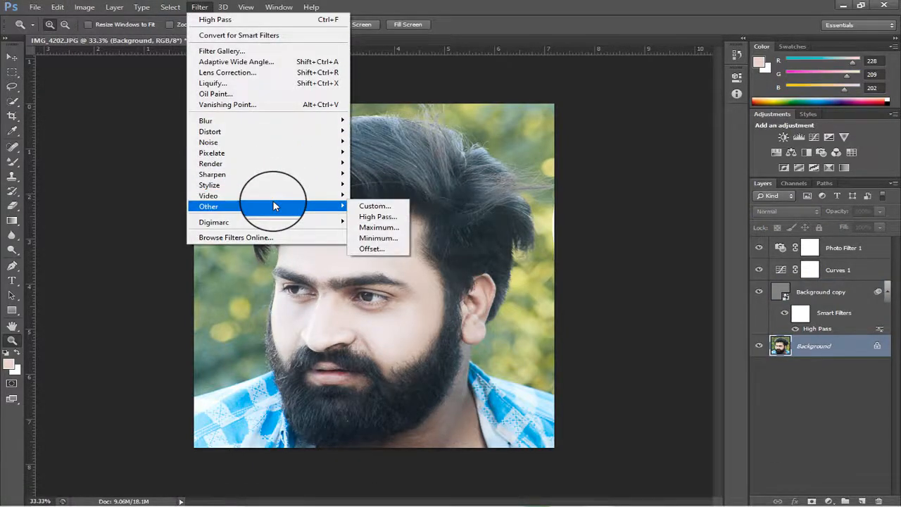
{"action": "left_click", "coordinate": [291, 92]}
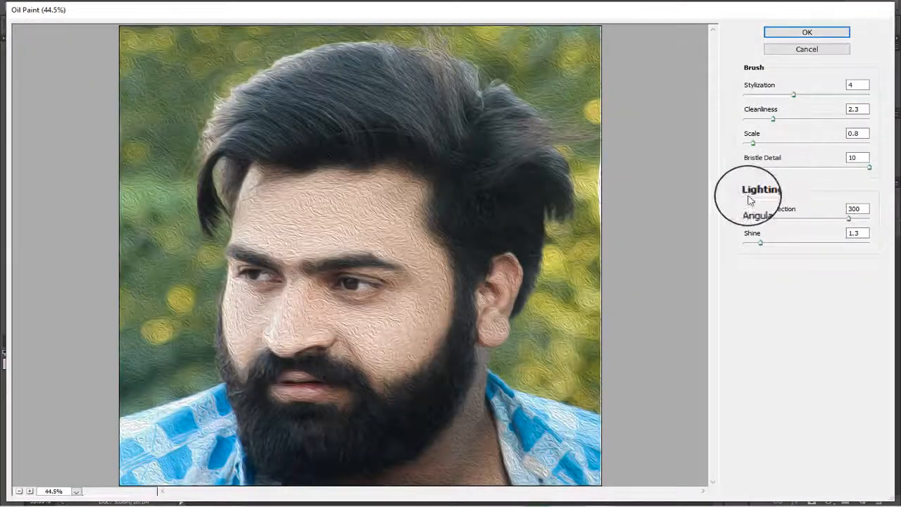
{"action": "left_click_drag", "start_coordinate": [761, 259], "coordinate": [711, 248]}
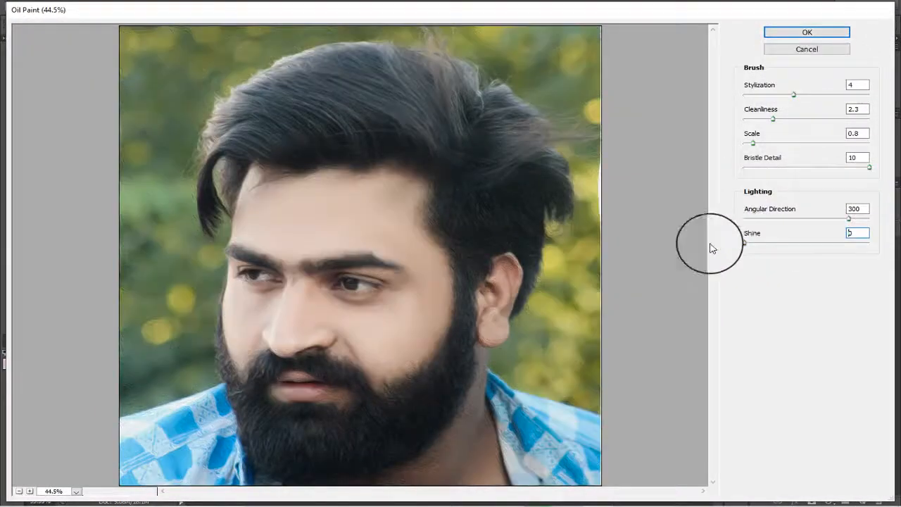
{"action": "left_click", "coordinate": [806, 32]}
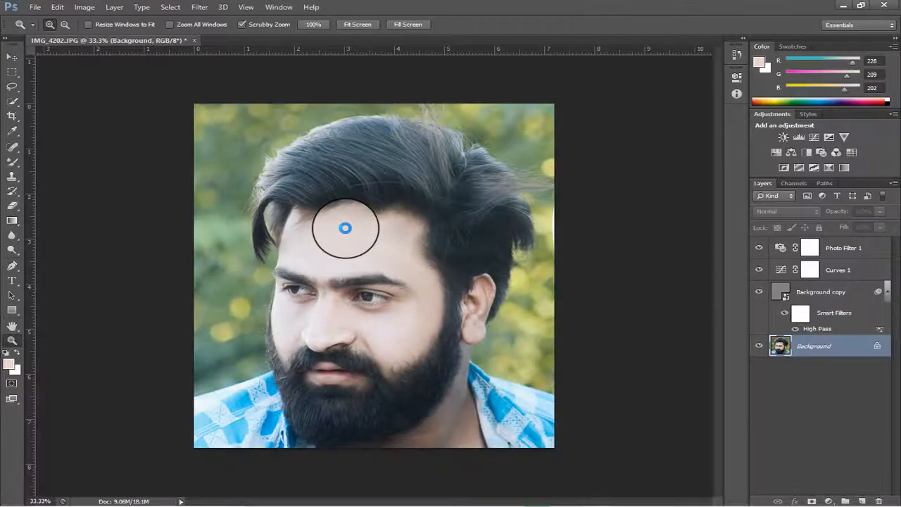
Add a Curves adjustment layer directly above the Background layer and nudge a point in the RGB curve's shadows
{"action": "left_click", "coordinate": [398, 321]}
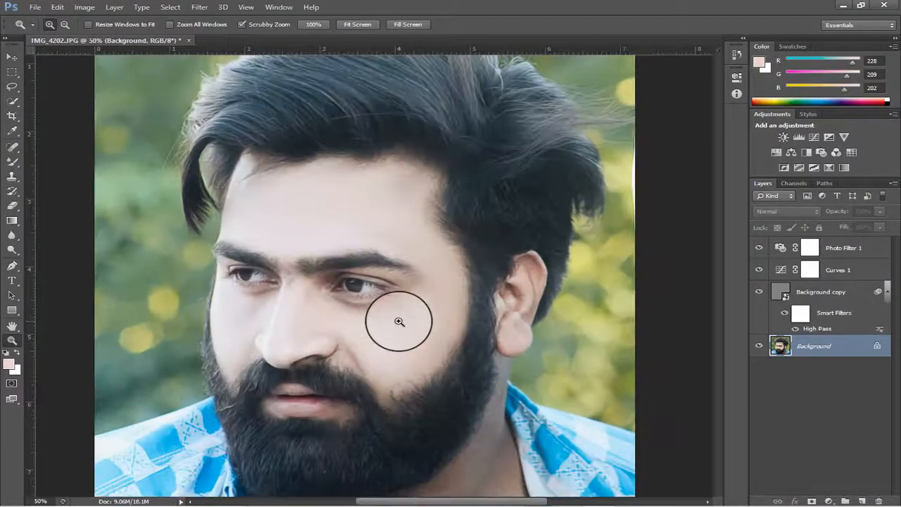
{"action": "scroll", "coordinate": [387, 282], "scroll_direction": "up", "scroll_amount": 1}
{"action": "right_click", "coordinate": [380, 233]}
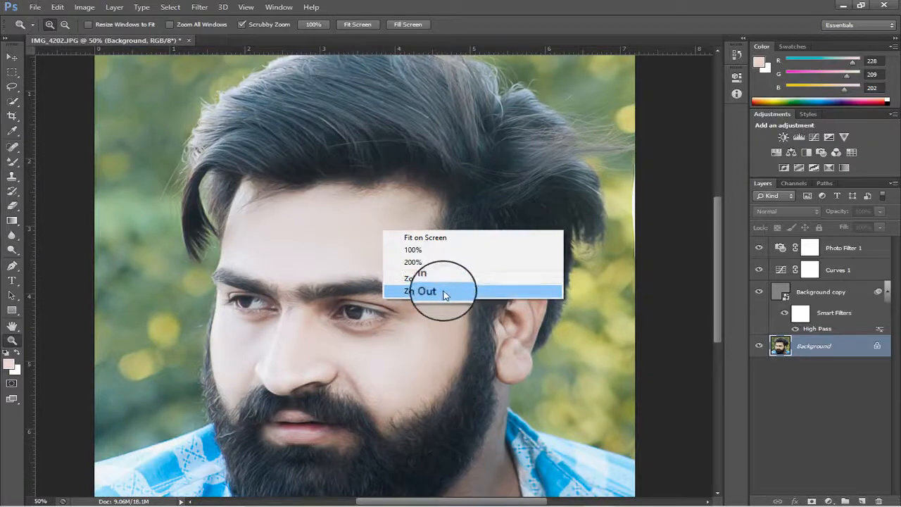
{"action": "left_click", "coordinate": [432, 286]}
{"action": "left_click", "coordinate": [814, 136]}
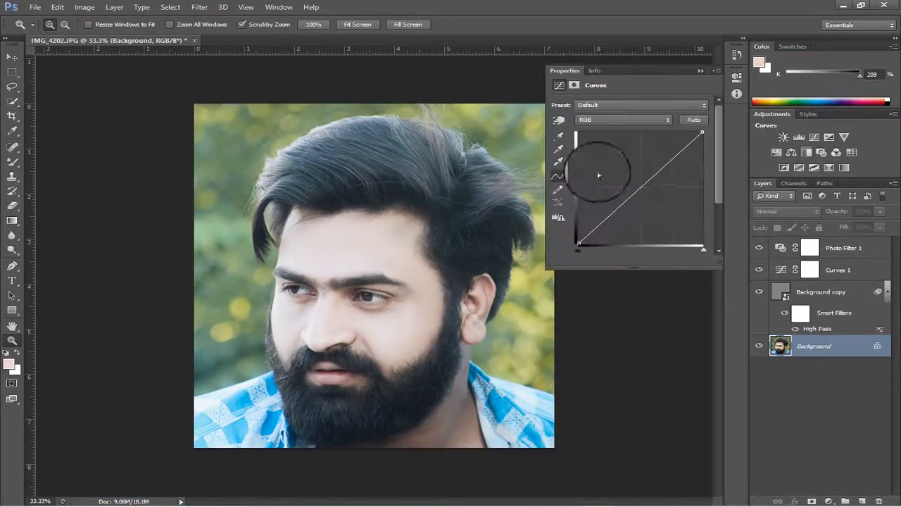
{"action": "left_click_drag", "start_coordinate": [608, 218], "coordinate": [605, 218]}
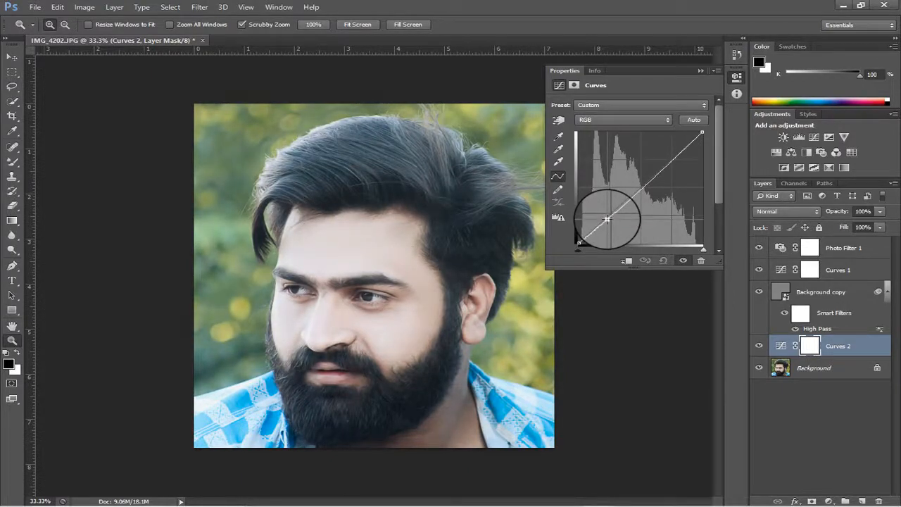
{"action": "left_click", "coordinate": [700, 70]}
{"action": "left_click", "coordinate": [352, 262]}
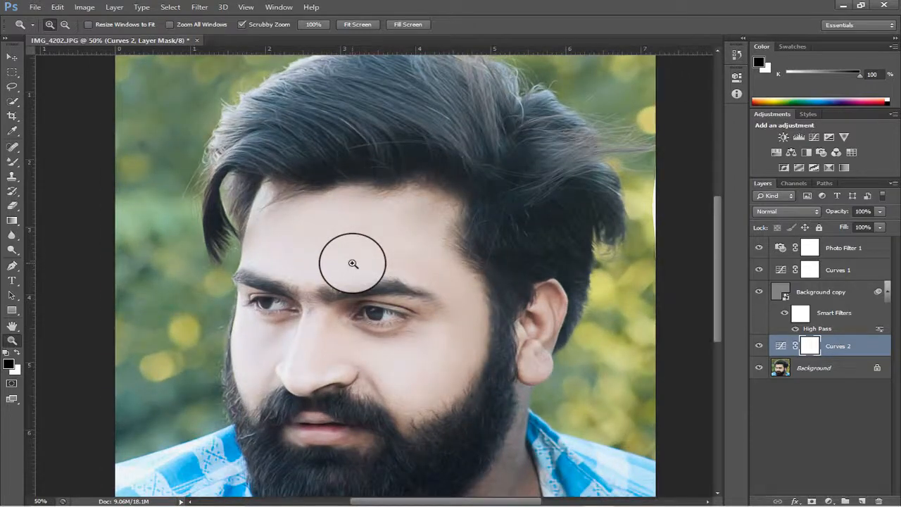
{"action": "right_click", "coordinate": [368, 169]}
{"action": "left_click", "coordinate": [415, 232]}
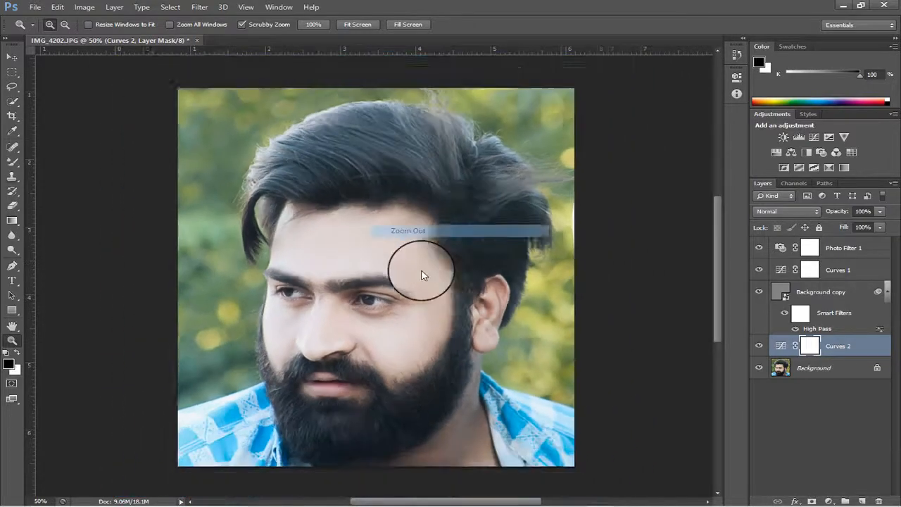
{"action": "mouse_move", "coordinate": [614, 501]}
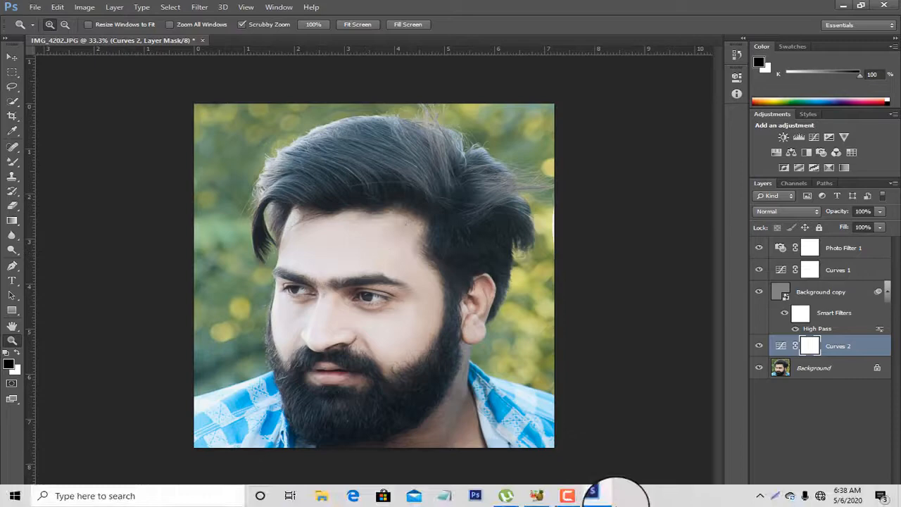
{"action": "left_click", "coordinate": [608, 497]}
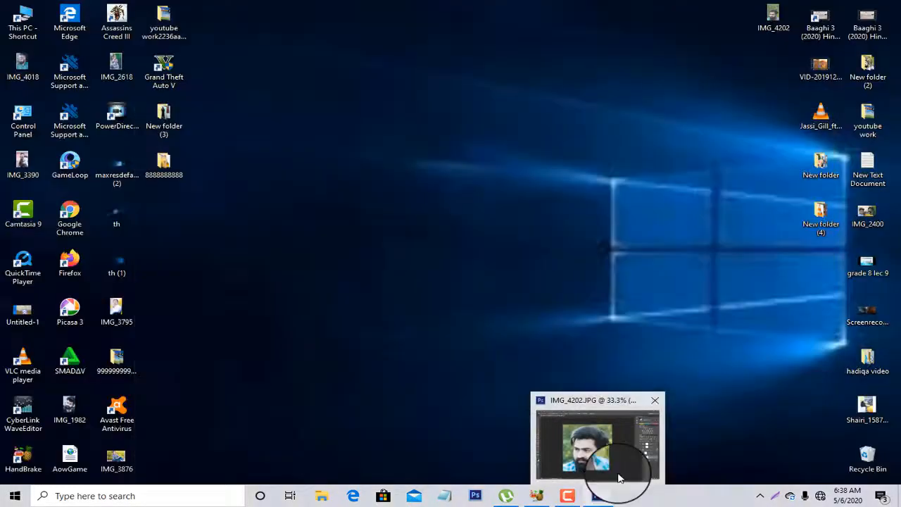
{"action": "left_click", "coordinate": [597, 495]}
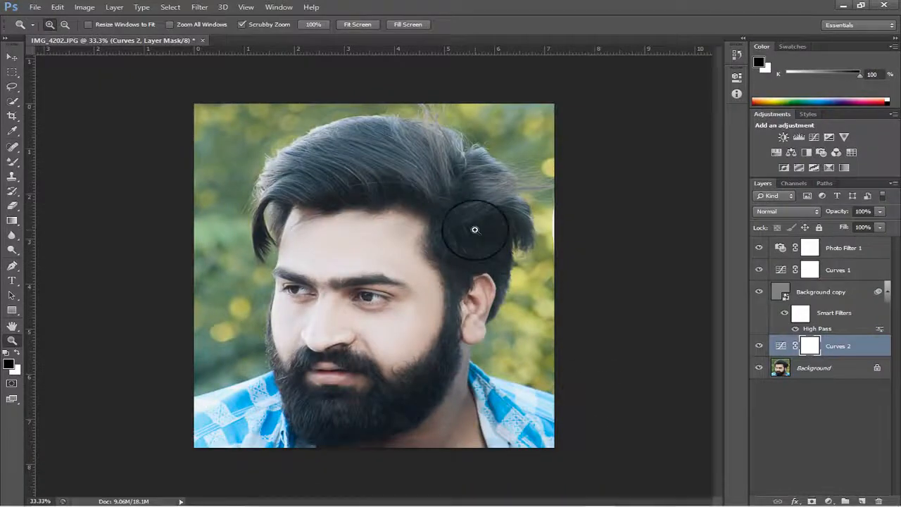
Open the Background layer in Liquify and warp the hair at the crown with a brush of size 1100
{"action": "left_click", "coordinate": [864, 360]}
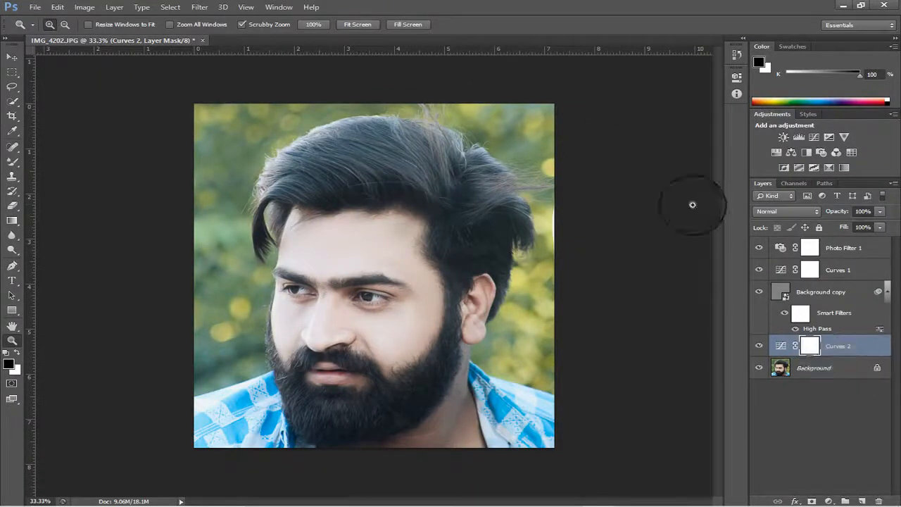
{"action": "left_click", "coordinate": [202, 7]}
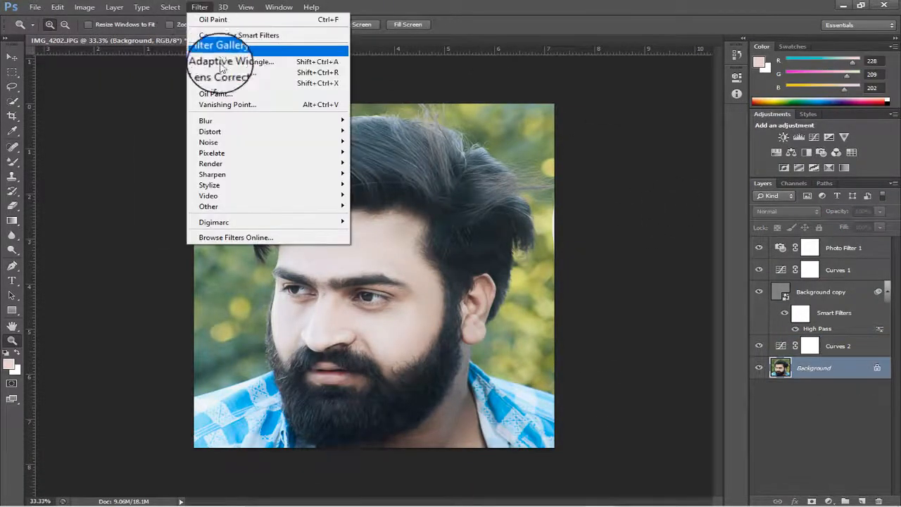
{"action": "left_click", "coordinate": [205, 83]}
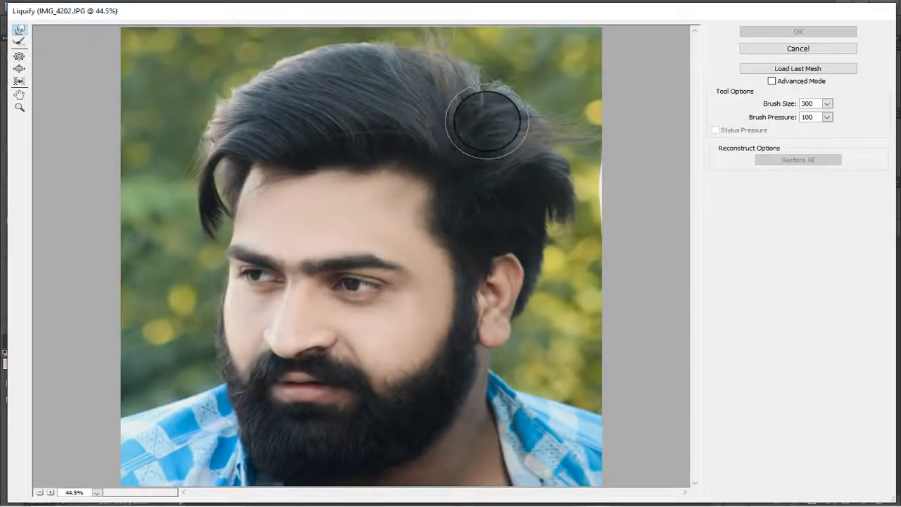
{"action": "key", "text": "bracketright"}
{"action": "key", "text": "bracketright"}
{"action": "key", "text": "bracketright"}
{"action": "key", "text": "bracketright"}
{"action": "key", "text": "bracketright"}
{"action": "key", "text": "bracketright"}
{"action": "key", "text": "bracketright"}
{"action": "key", "text": "bracketright"}
{"action": "left_click_drag", "start_coordinate": [496, 101], "coordinate": [472, 95]}
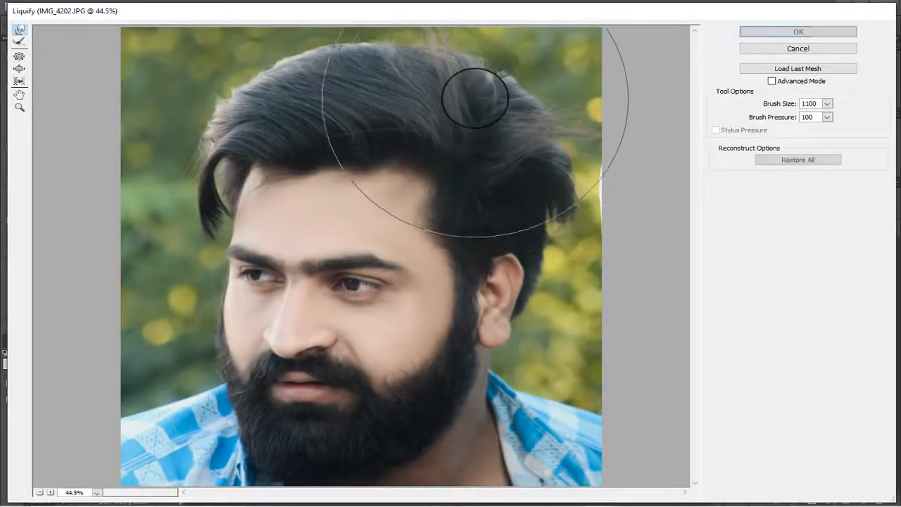
Refine the hair outline at the back of the head with a size 250 Liquify brush and apply the result
{"action": "key", "text": "bracketleft"}
{"action": "key", "text": "bracketleft"}
{"action": "key", "text": "bracketleft"}
{"action": "key", "text": "bracketleft"}
{"action": "key", "text": "bracketleft"}
{"action": "key", "text": "bracketleft"}
{"action": "key", "text": "bracketleft"}
{"action": "key", "text": "bracketleft"}
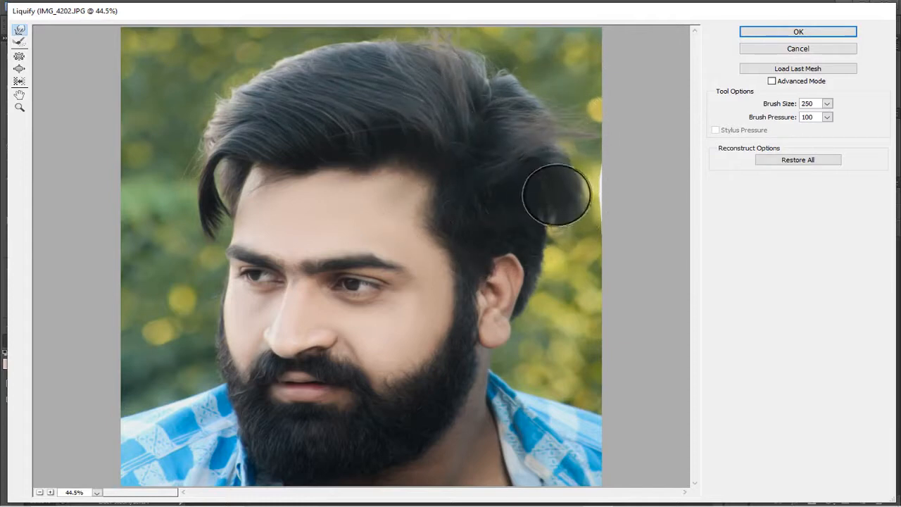
{"action": "left_click_drag", "start_coordinate": [556, 195], "coordinate": [551, 143]}
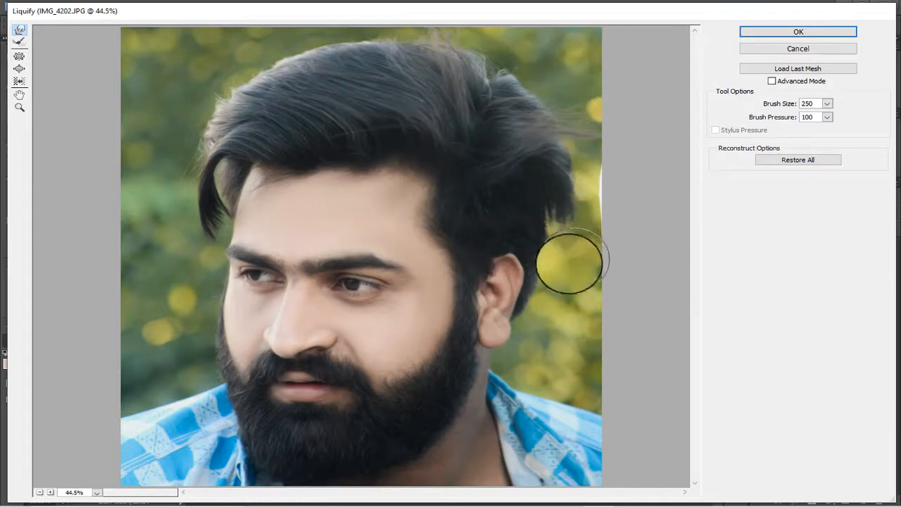
{"action": "left_click", "coordinate": [764, 30]}
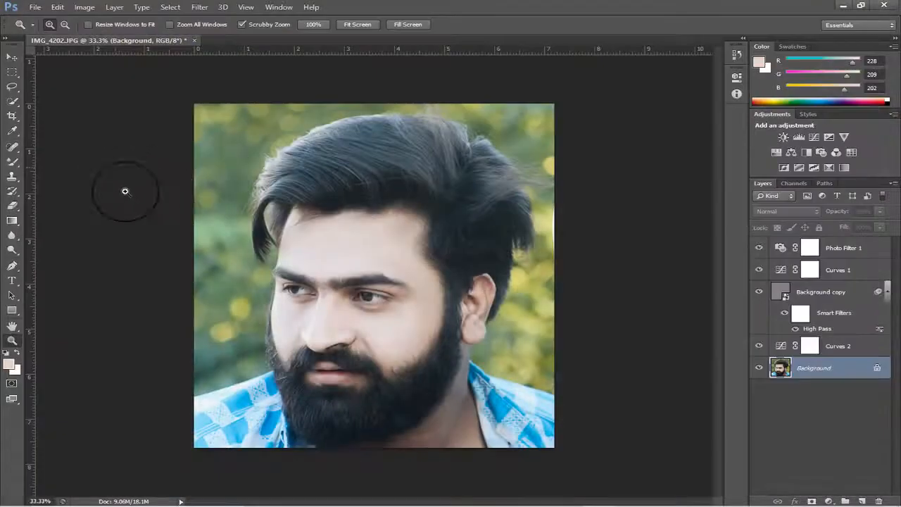
Clone blurred background over the hair tuft sticking out above and behind the ear, using a 125 px Clone Stamp brush
{"action": "left_click", "coordinate": [541, 222]}
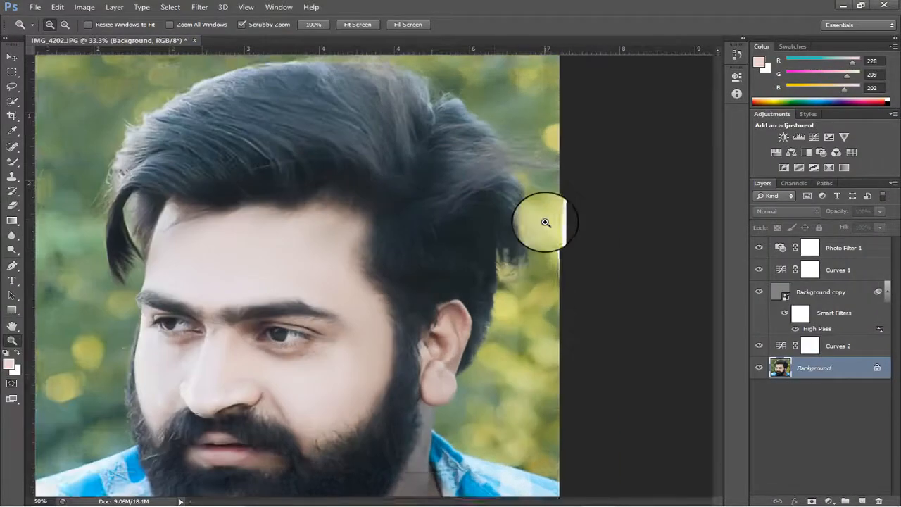
{"action": "left_click", "coordinate": [545, 222]}
{"action": "left_click", "coordinate": [12, 176]}
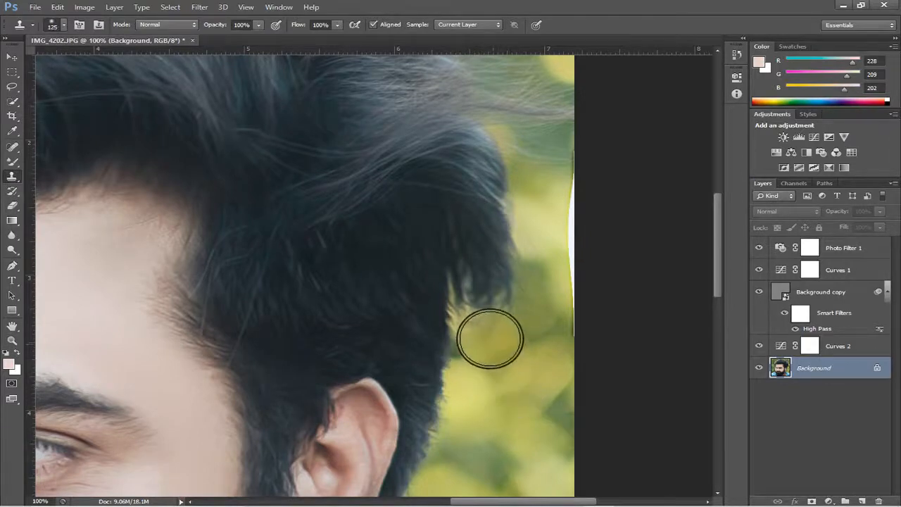
{"action": "mouse_move", "coordinate": [489, 336]}
{"action": "left_mouse_down"}
{"action": "mouse_move", "coordinate": [489, 277]}
{"action": "mouse_move", "coordinate": [507, 364]}
{"action": "mouse_move", "coordinate": [488, 325]}
{"action": "mouse_move", "coordinate": [495, 338]}
{"action": "mouse_move", "coordinate": [502, 297]}
{"action": "mouse_move", "coordinate": [510, 367]}
{"action": "left_mouse_up"}
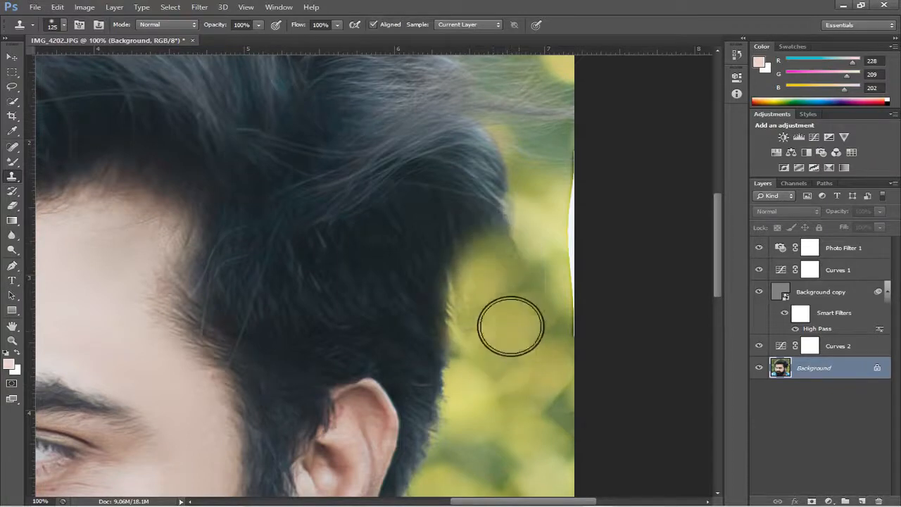
{"action": "mouse_move", "coordinate": [510, 326]}
{"action": "left_mouse_down"}
{"action": "mouse_move", "coordinate": [518, 238]}
{"action": "mouse_move", "coordinate": [506, 282]}
{"action": "mouse_move", "coordinate": [491, 206]}
{"action": "mouse_move", "coordinate": [491, 258]}
{"action": "mouse_move", "coordinate": [486, 144]}
{"action": "left_mouse_up"}
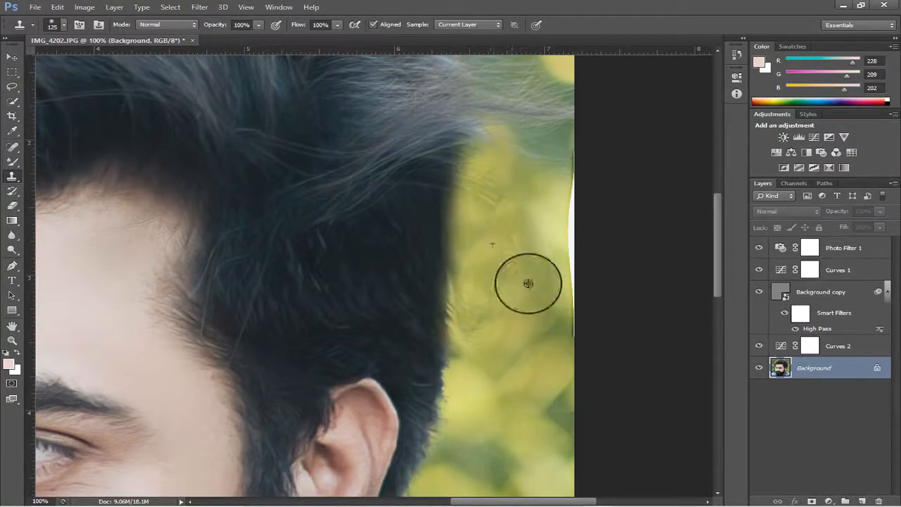
Even out the cloned background behind the head and stamp over the flyaway strands near the photo's edge
{"action": "mouse_move", "coordinate": [528, 283]}
{"action": "left_mouse_down"}
{"action": "mouse_move", "coordinate": [493, 215]}
{"action": "mouse_move", "coordinate": [534, 308]}
{"action": "left_mouse_up"}
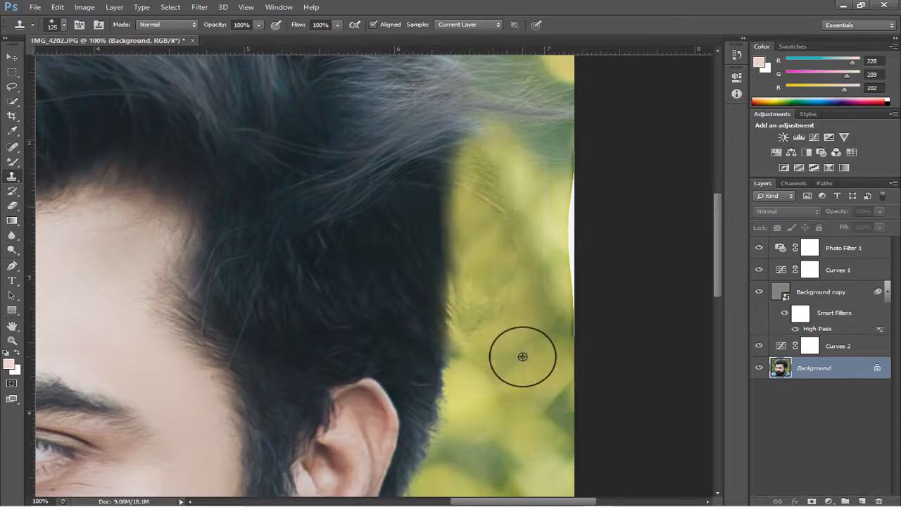
{"action": "mouse_move", "coordinate": [522, 356]}
{"action": "left_mouse_down"}
{"action": "mouse_move", "coordinate": [534, 258]}
{"action": "mouse_move", "coordinate": [525, 293]}
{"action": "mouse_move", "coordinate": [506, 203]}
{"action": "left_mouse_up"}
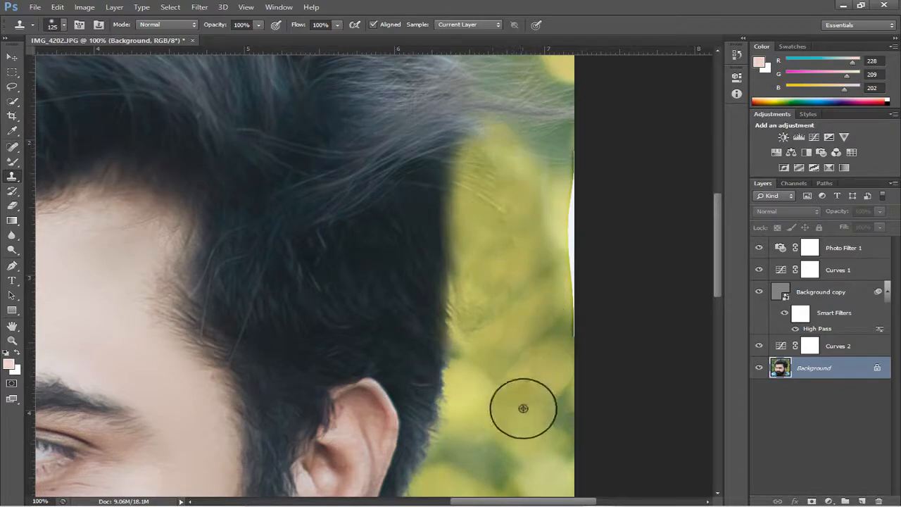
{"action": "mouse_move", "coordinate": [512, 413]}
{"action": "left_mouse_down"}
{"action": "mouse_move", "coordinate": [495, 266]}
{"action": "mouse_move", "coordinate": [499, 346]}
{"action": "mouse_move", "coordinate": [516, 255]}
{"action": "left_mouse_up"}
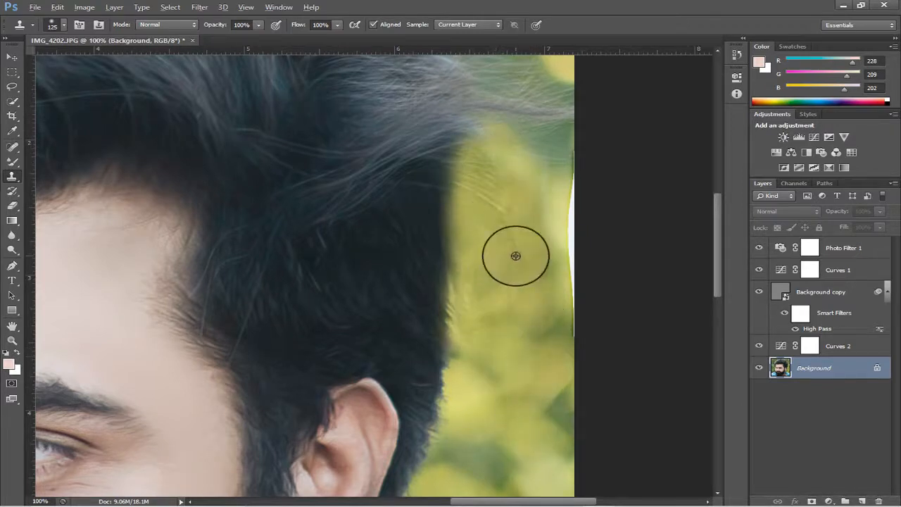
{"action": "mouse_move", "coordinate": [512, 180]}
{"action": "left_mouse_down"}
{"action": "mouse_move", "coordinate": [505, 224]}
{"action": "mouse_move", "coordinate": [503, 152]}
{"action": "mouse_move", "coordinate": [506, 135]}
{"action": "mouse_move", "coordinate": [505, 208]}
{"action": "mouse_move", "coordinate": [522, 86]}
{"action": "mouse_move", "coordinate": [506, 202]}
{"action": "left_mouse_up"}
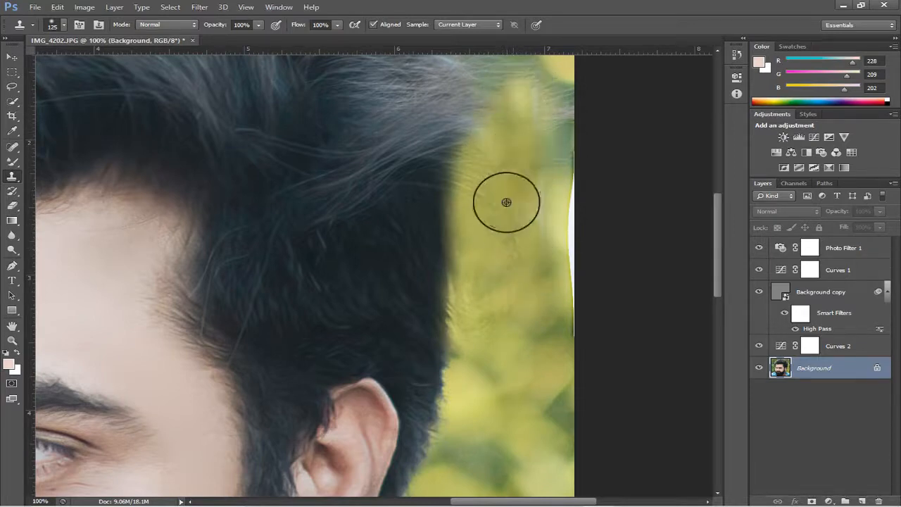
{"action": "mouse_move", "coordinate": [493, 159]}
{"action": "left_mouse_down"}
{"action": "mouse_move", "coordinate": [505, 258]}
{"action": "mouse_move", "coordinate": [506, 146]}
{"action": "mouse_move", "coordinate": [545, 178]}
{"action": "mouse_move", "coordinate": [527, 84]}
{"action": "mouse_move", "coordinate": [549, 166]}
{"action": "mouse_move", "coordinate": [541, 103]}
{"action": "mouse_move", "coordinate": [517, 283]}
{"action": "mouse_move", "coordinate": [501, 206]}
{"action": "left_mouse_up"}
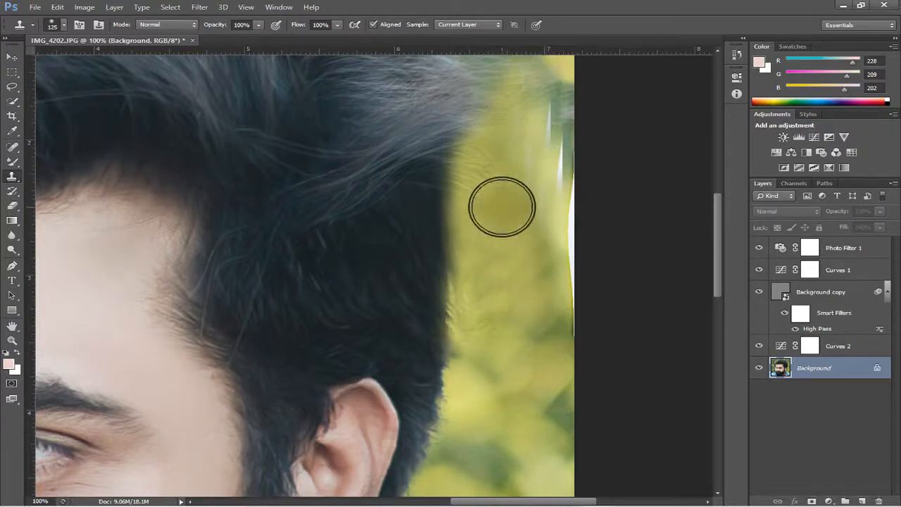
Open the Background layer in Liquify and push down the hair behind the crown with a size 250 brush
{"action": "left_click", "coordinate": [11, 340]}
{"action": "right_click", "coordinate": [361, 252]}
{"action": "left_click", "coordinate": [402, 261]}
{"action": "right_click", "coordinate": [455, 121]}
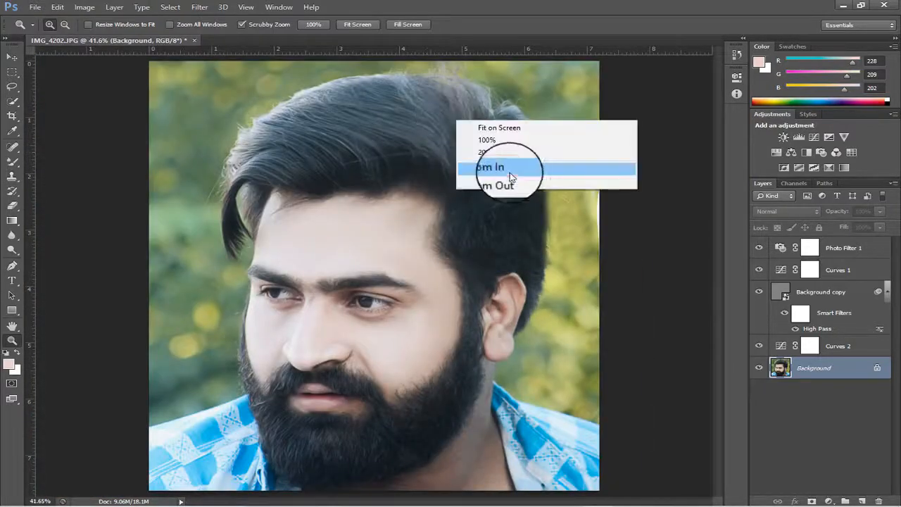
{"action": "left_click", "coordinate": [507, 182]}
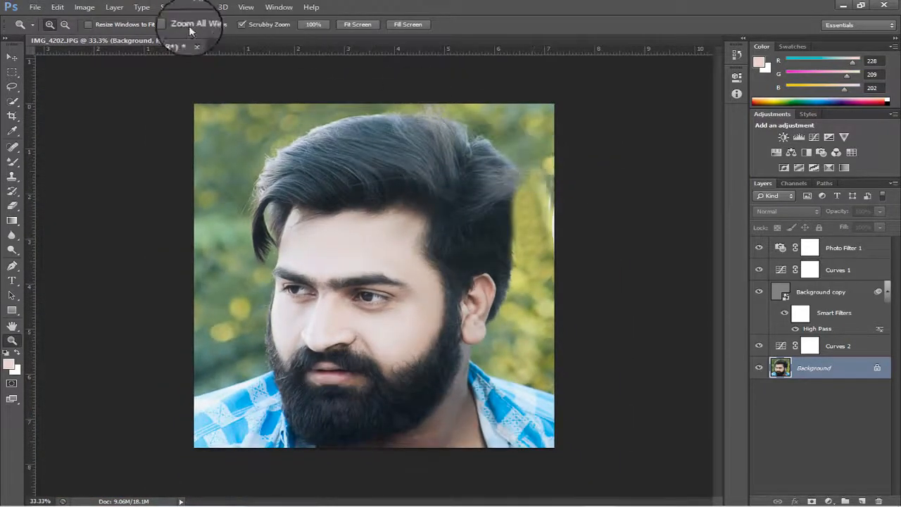
{"action": "left_click", "coordinate": [195, 10]}
{"action": "left_click", "coordinate": [257, 82]}
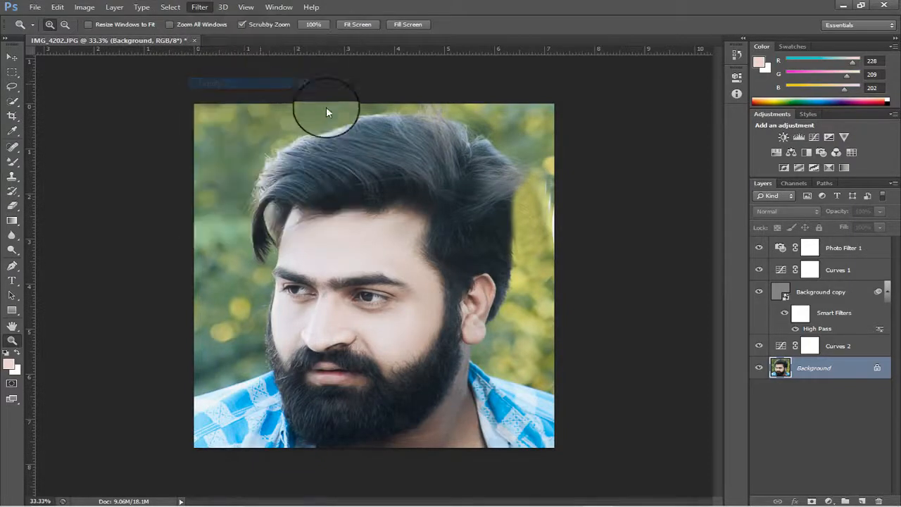
{"action": "mouse_move", "coordinate": [526, 113]}
{"action": "left_mouse_down"}
{"action": "mouse_move", "coordinate": [547, 90]}
{"action": "mouse_move", "coordinate": [562, 128]}
{"action": "mouse_move", "coordinate": [552, 159]}
{"action": "left_mouse_up"}
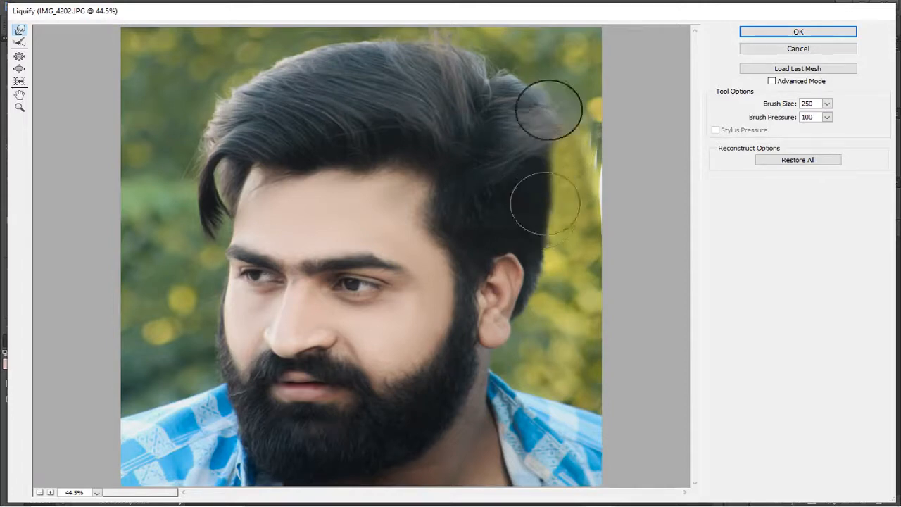
Try to smooth the hair notch and protruding tuft behind the crown using Liquify brushes of sizes 175 and 250
{"action": "key", "text": "bracketleft"}
{"action": "key", "text": "bracketleft"}
{"action": "key", "text": "bracketleft"}
{"action": "left_click_drag", "start_coordinate": [525, 36], "coordinate": [492, 82]}
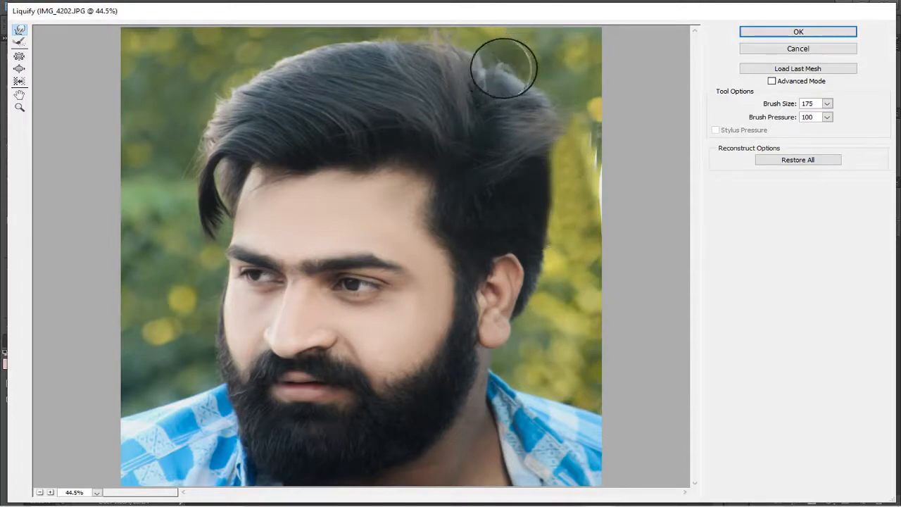
{"action": "key", "text": "bracketleft"}
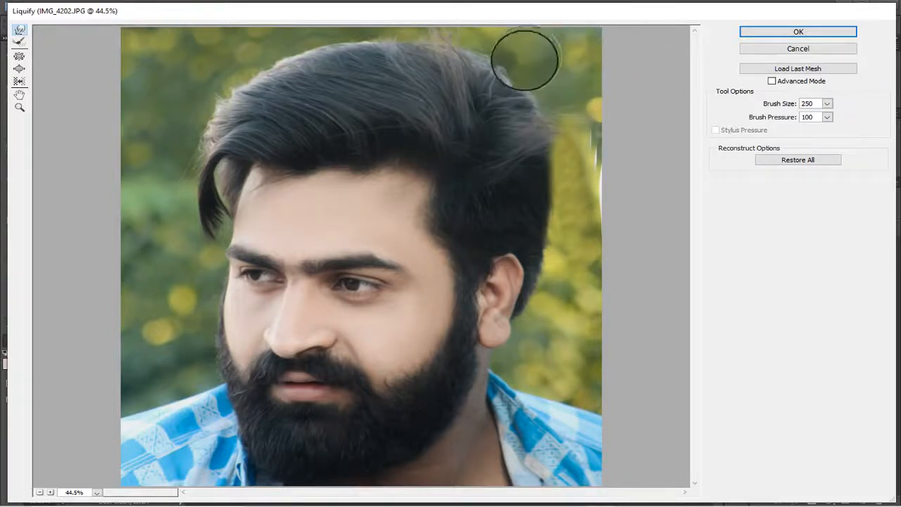
{"action": "left_click_drag", "start_coordinate": [529, 69], "coordinate": [545, 123]}
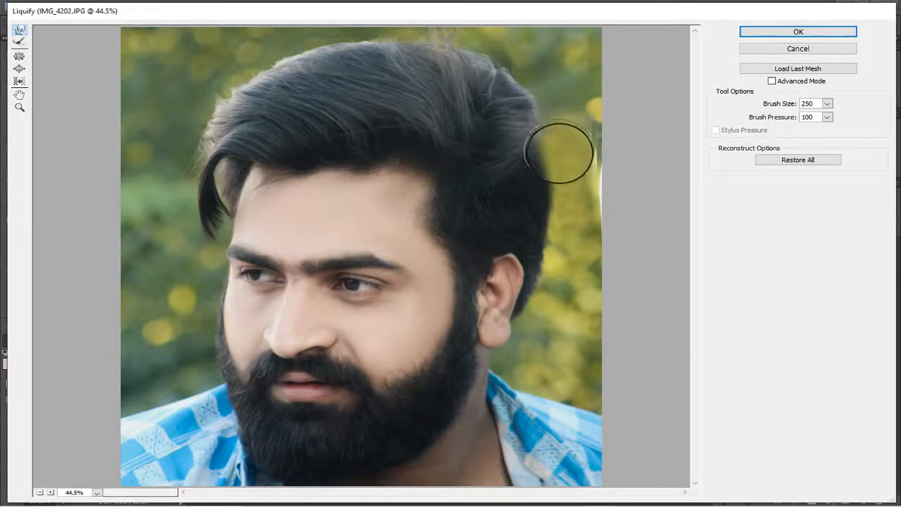
Try to push the front hair outward with a size 600 Liquify brush and raise the crown at size 800
{"action": "key", "text": "bracketright"}
{"action": "key", "text": "bracketright"}
{"action": "key", "text": "bracketright"}
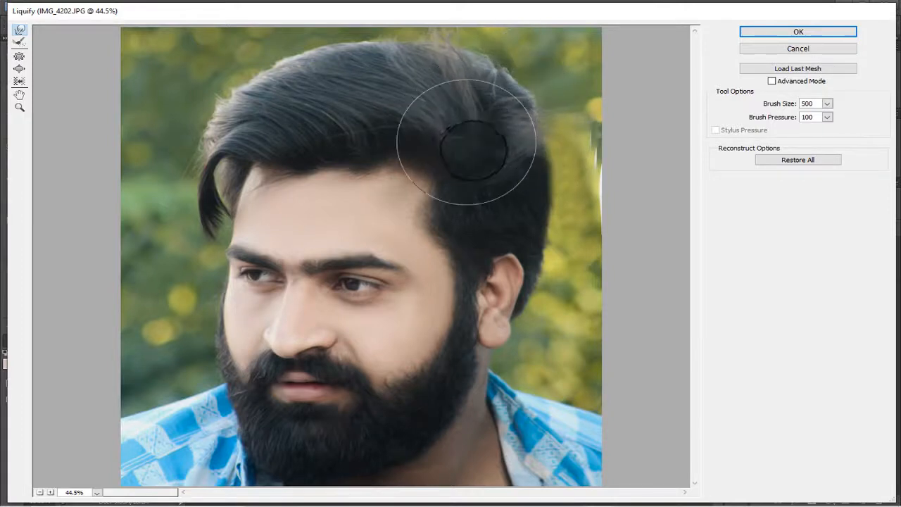
{"action": "key", "text": "bracketright"}
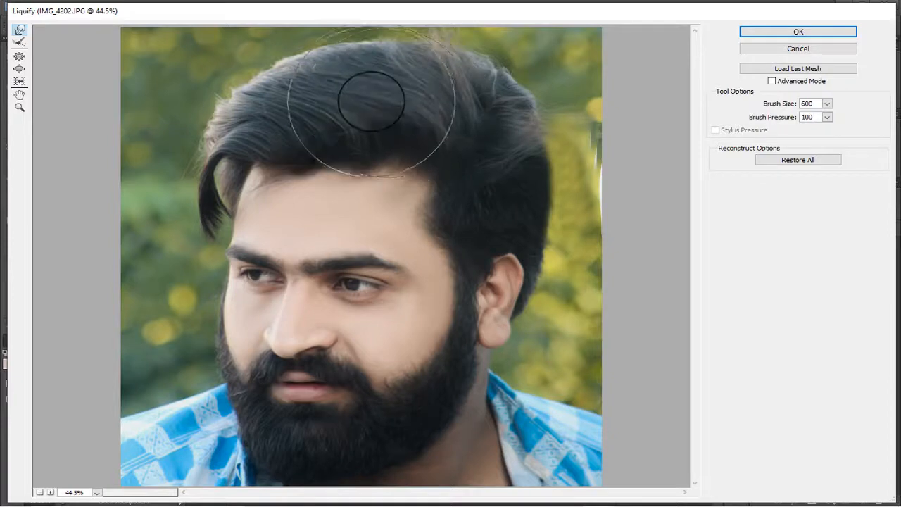
{"action": "mouse_move", "coordinate": [371, 102]}
{"action": "left_mouse_down"}
{"action": "mouse_move", "coordinate": [345, 91]}
{"action": "mouse_move", "coordinate": [296, 98]}
{"action": "left_mouse_up"}
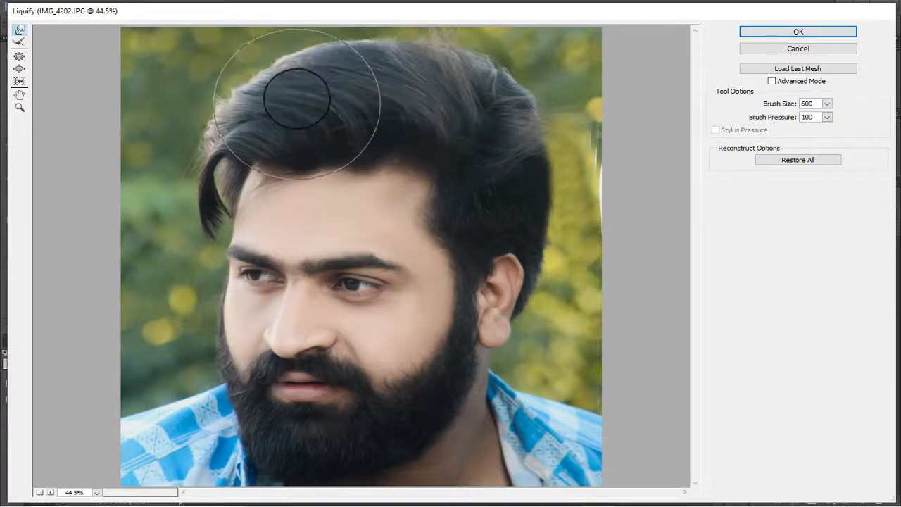
{"action": "key", "text": "bracketright"}
{"action": "key", "text": "bracketright"}
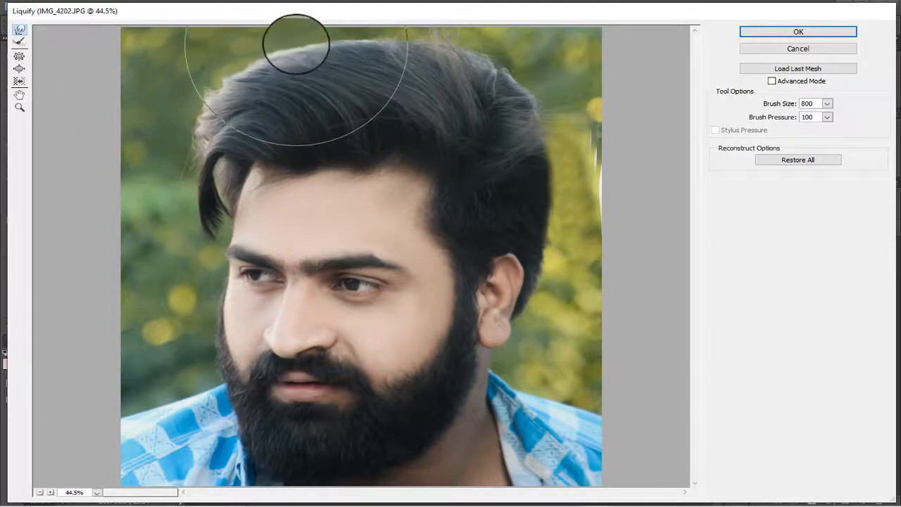
{"action": "mouse_move", "coordinate": [296, 44]}
{"action": "left_mouse_down"}
{"action": "mouse_move", "coordinate": [401, 38]}
{"action": "mouse_move", "coordinate": [401, 52]}
{"action": "mouse_move", "coordinate": [515, 86]}
{"action": "left_mouse_up"}
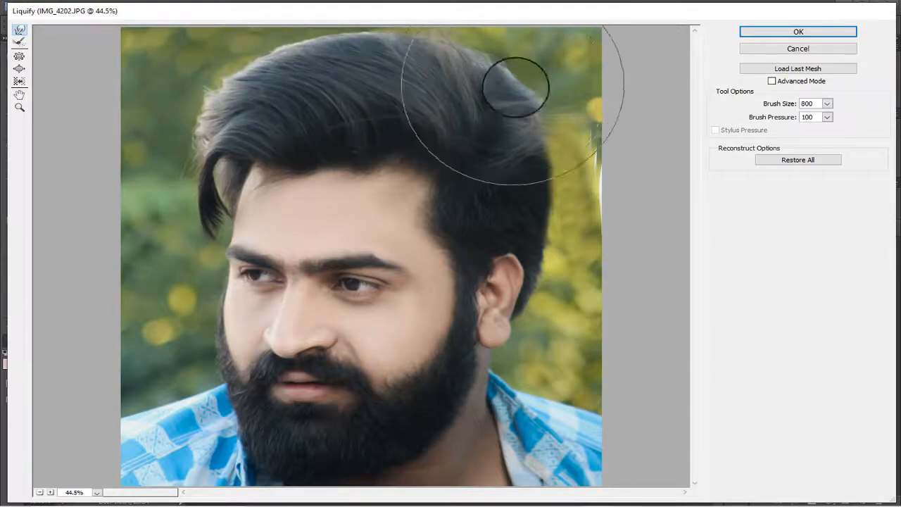
Try to round the front hair and crown outline using Liquify brushes of sizes 500 and 700
{"action": "key", "text": "bracketleft"}
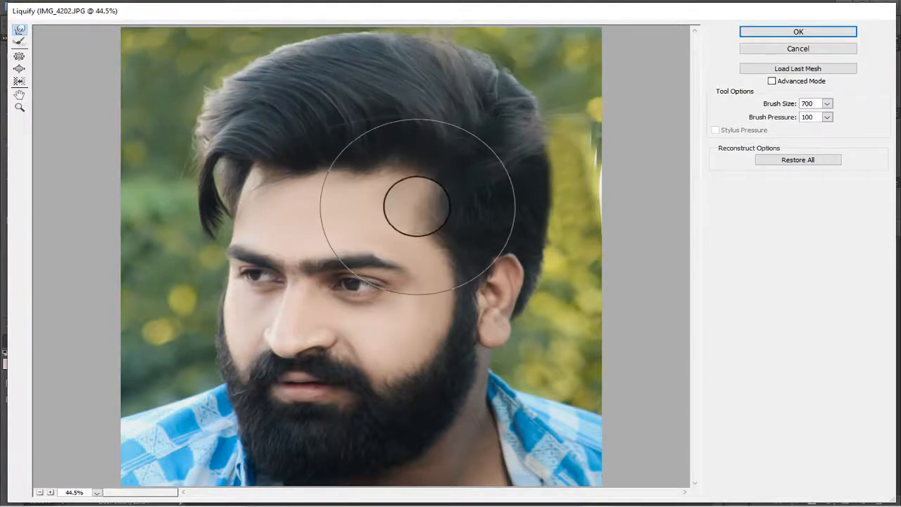
{"action": "key", "text": "bracketleft"}
{"action": "key", "text": "bracketleft"}
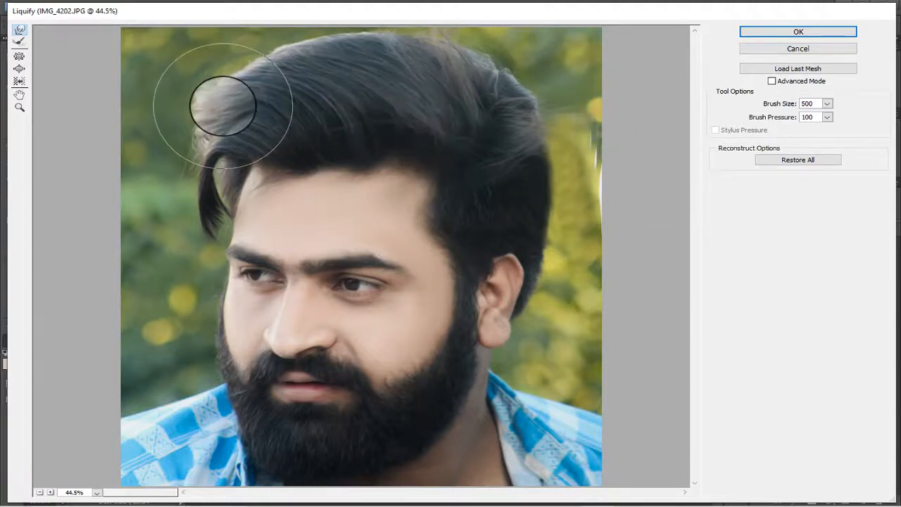
{"action": "key", "text": "bracketright"}
{"action": "key", "text": "bracketright"}
{"action": "left_click_drag", "start_coordinate": [194, 131], "coordinate": [305, 56]}
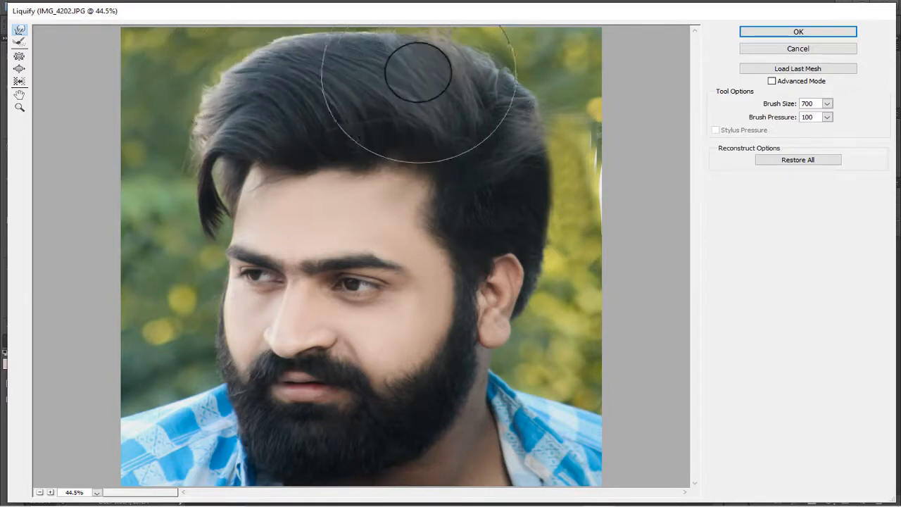
{"action": "left_click_drag", "start_coordinate": [418, 72], "coordinate": [499, 84]}
Try to even the forehead and temple hairline with Liquify brushes of sizes 400, 250 and 175, and apply the filter
{"action": "key", "text": "bracketleft"}
{"action": "key", "text": "bracketleft"}
{"action": "key", "text": "bracketleft"}
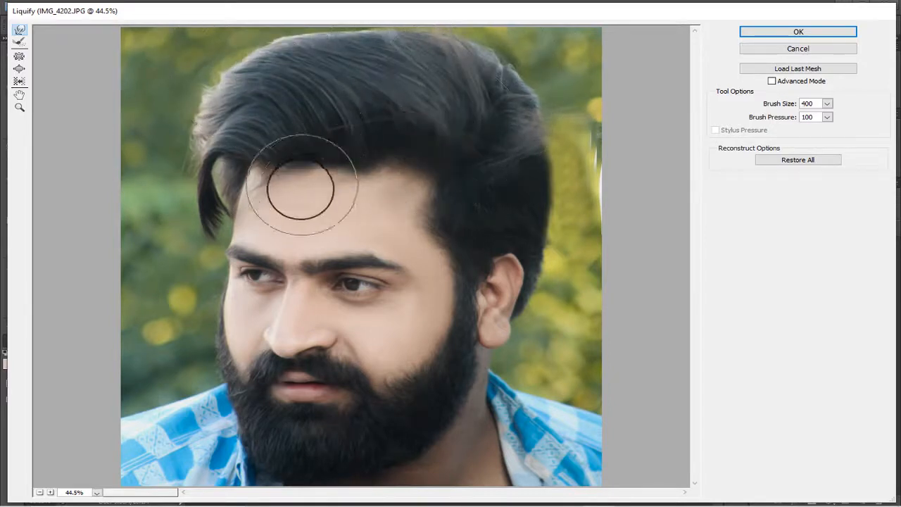
{"action": "key", "text": "bracketleft"}
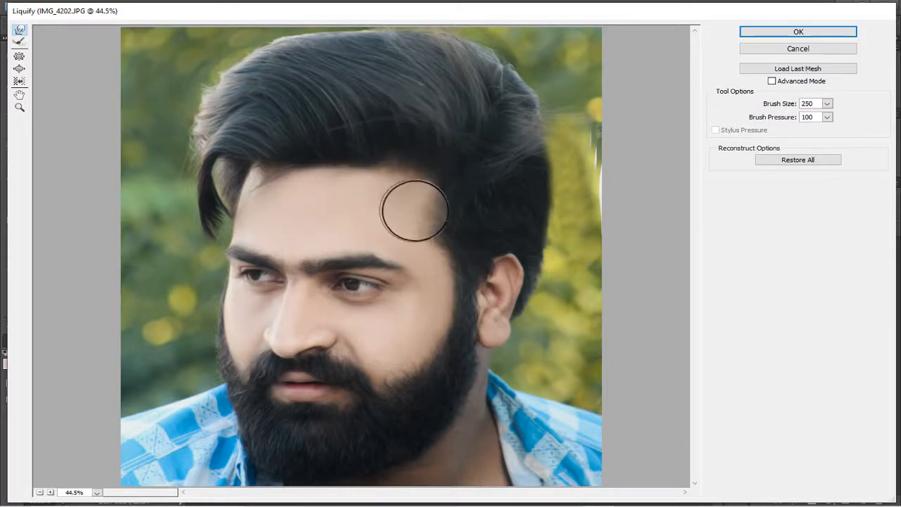
{"action": "key", "text": "bracketleft"}
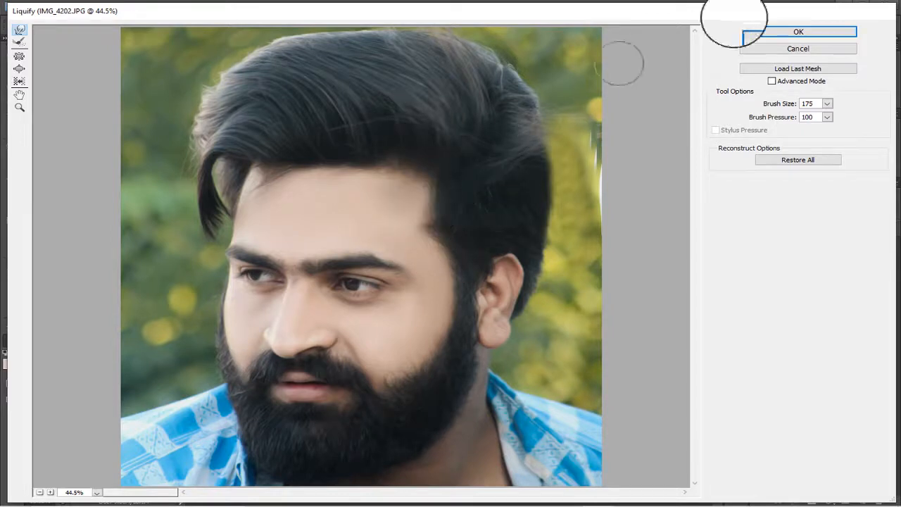
{"action": "left_click", "coordinate": [792, 28]}
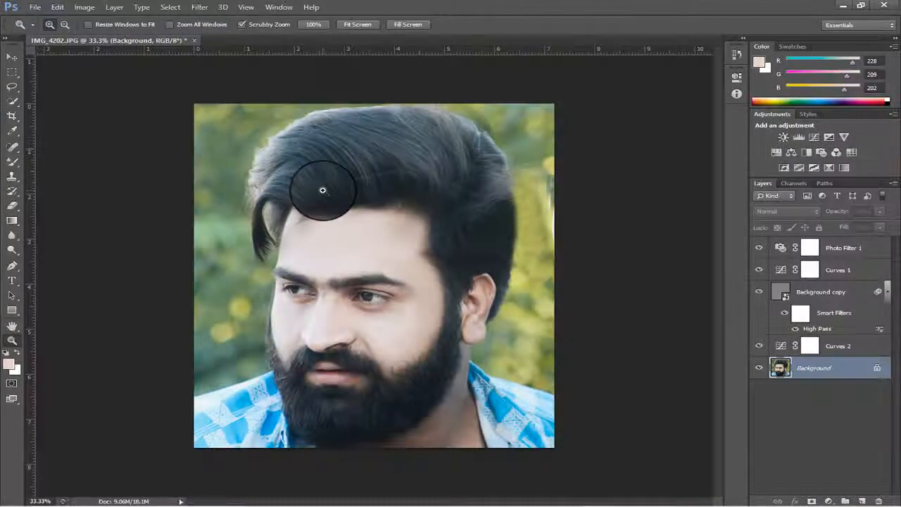
Revert the photo to an earlier Clone Stamp history state, undoing the Liquify edit and the last two stamp strokes
{"action": "left_click", "coordinate": [736, 55]}
{"action": "left_click", "coordinate": [659, 217]}
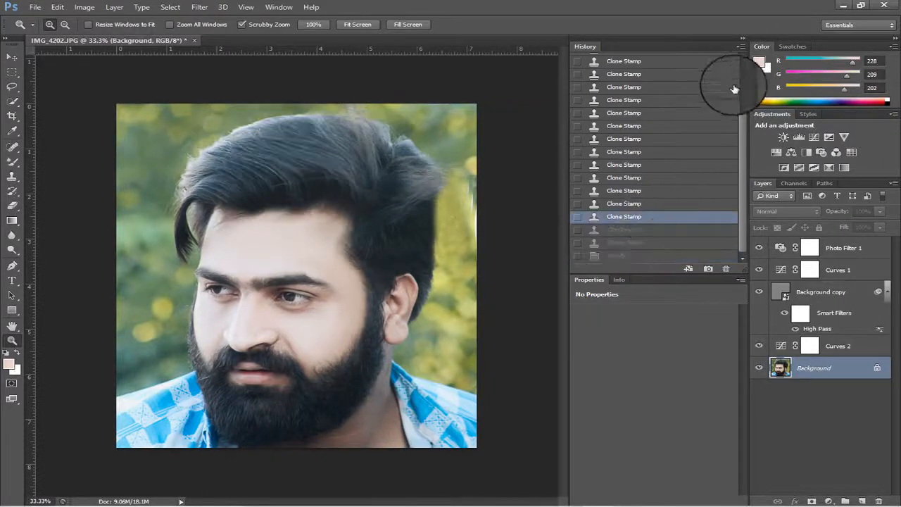
{"action": "left_click", "coordinate": [739, 46]}
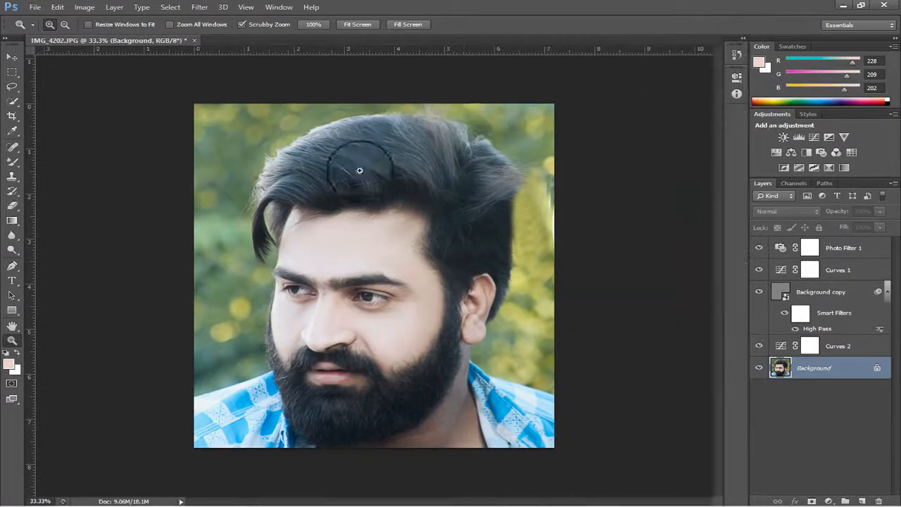
Save the retouched photo to the Desktop as a JPEG copy named IMG_4202.jpg
{"action": "key", "text": "ctrl+shift+s"}
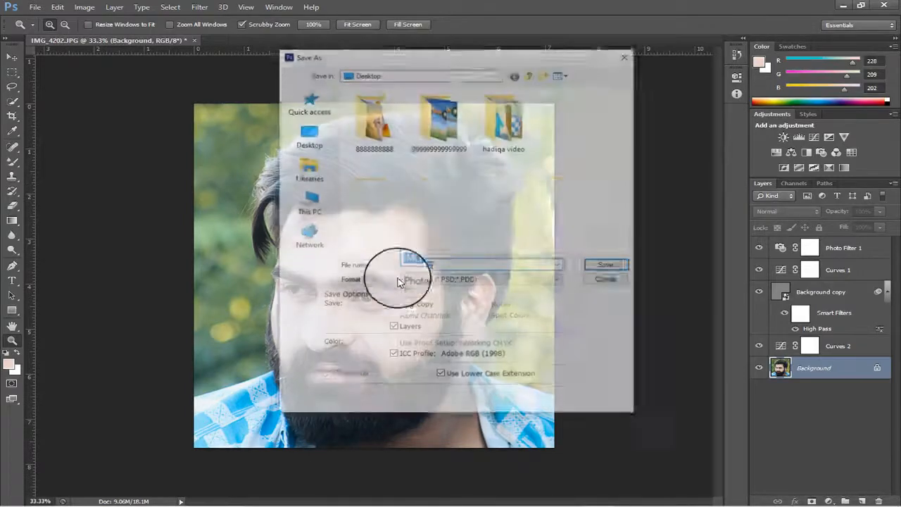
{"action": "left_click", "coordinate": [432, 280]}
{"action": "left_click", "coordinate": [481, 357]}
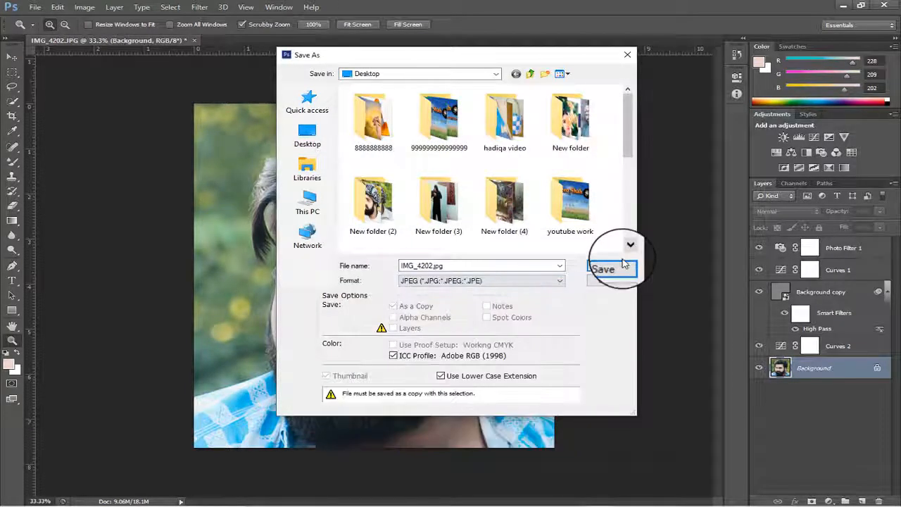
{"action": "left_click", "coordinate": [609, 265]}
{"action": "left_click", "coordinate": [472, 200]}
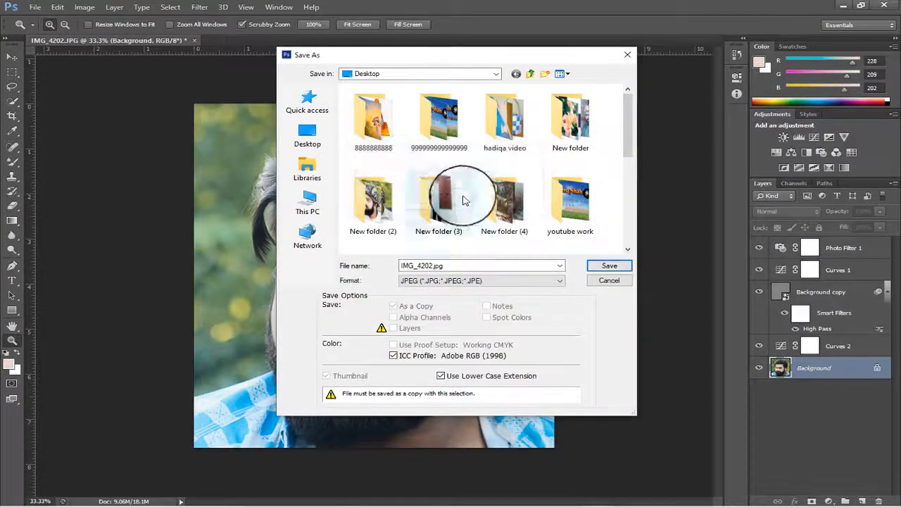